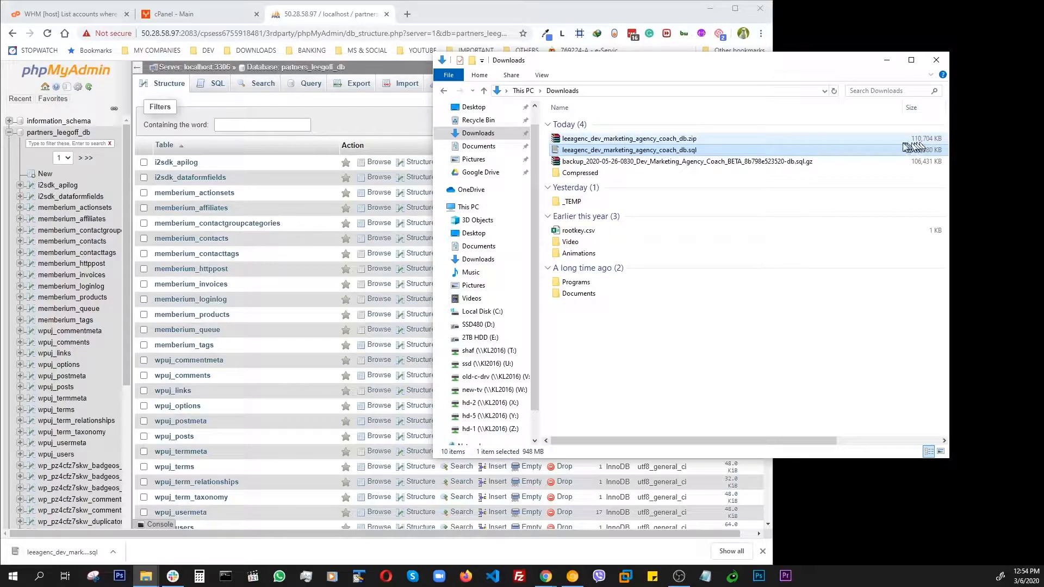
- Open the Import page for the partners_leegoff_db database in phpMyAdmin
drag(685, 64, 739, 66)
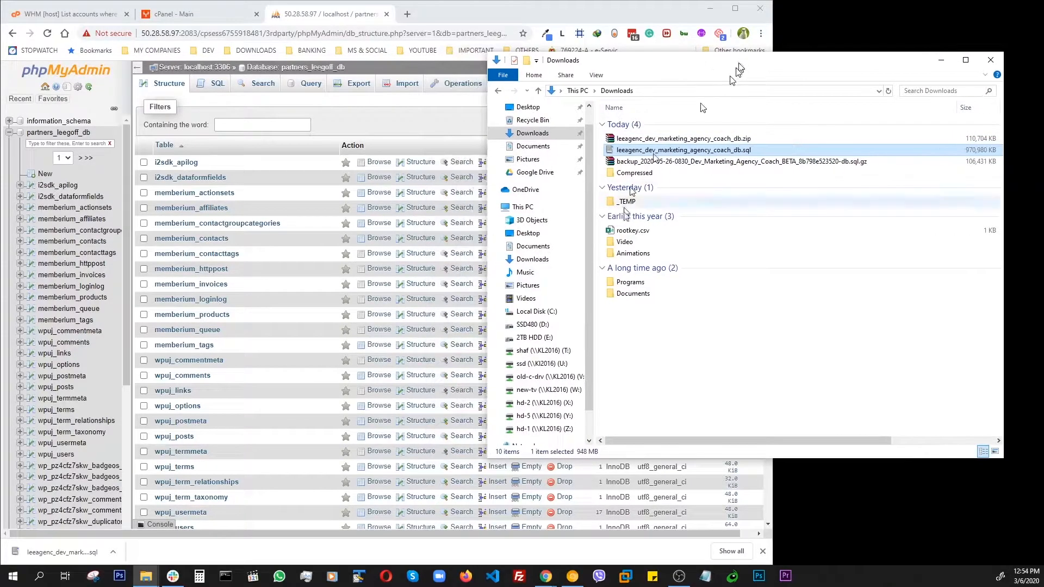
click(359, 124)
drag(772, 235, 730, 246)
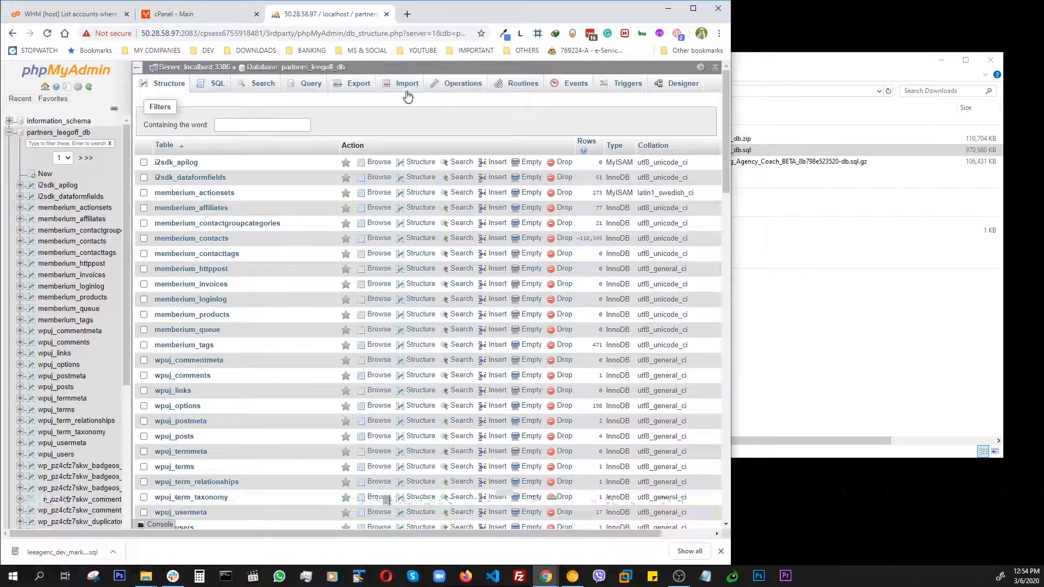
click(407, 84)
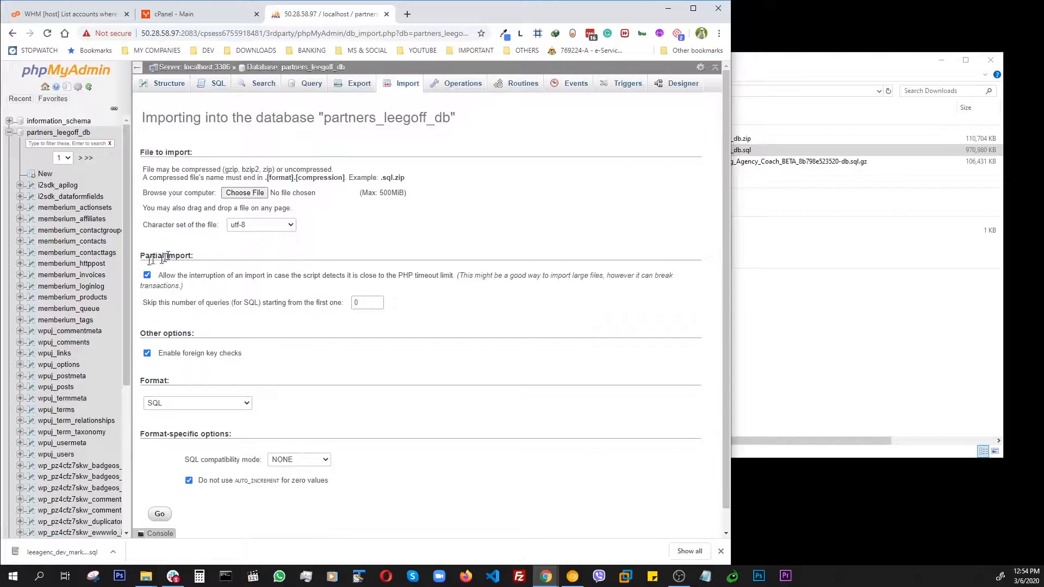
scroll(60, 272, down, 5)
scroll(66, 234, up, 2)
scroll(68, 223, up, 5)
drag(790, 64, 808, 50)
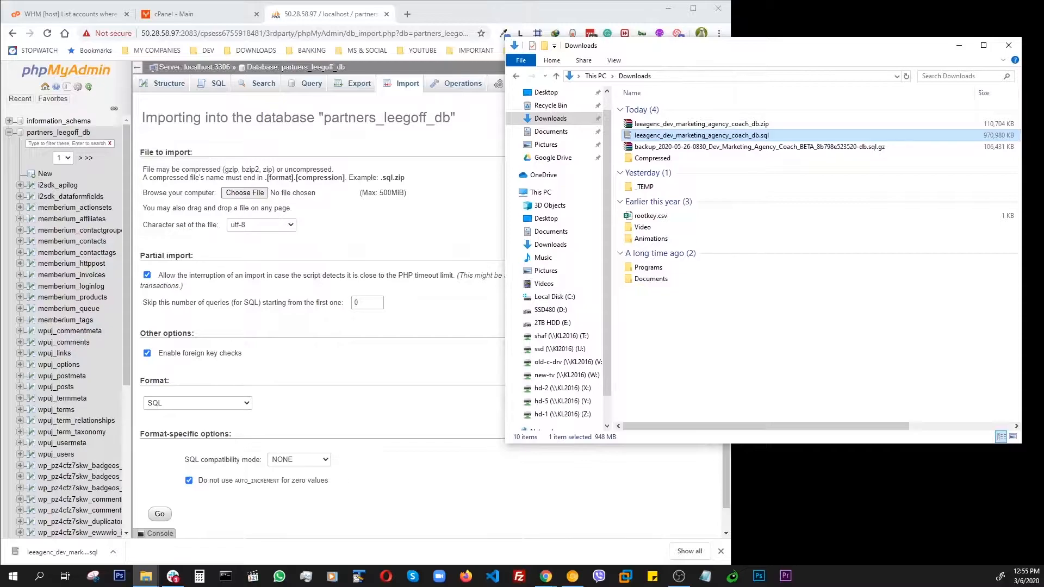
drag(1043, 26, 854, 25)
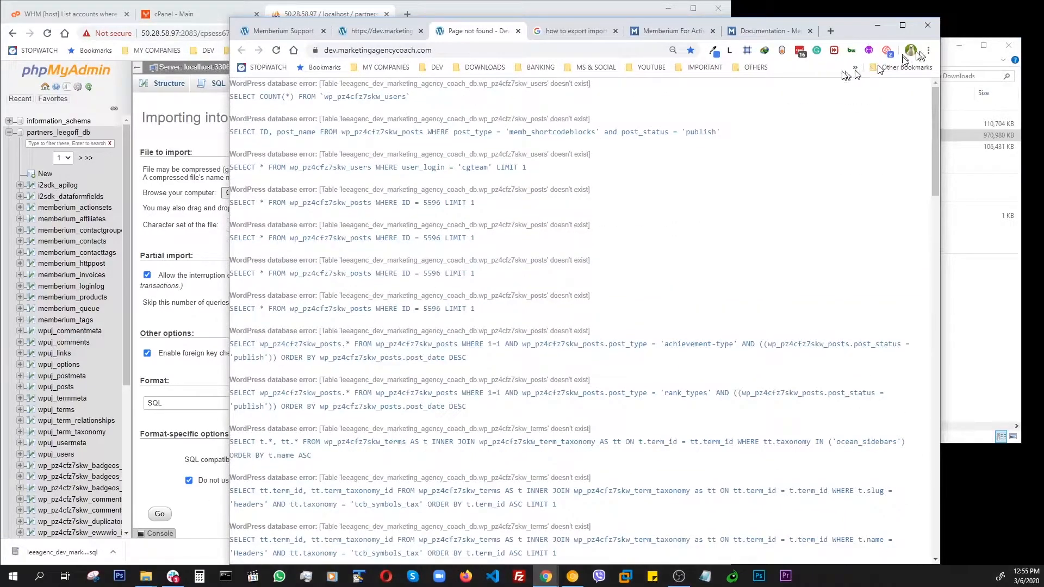
drag(848, 33, 1043, 32)
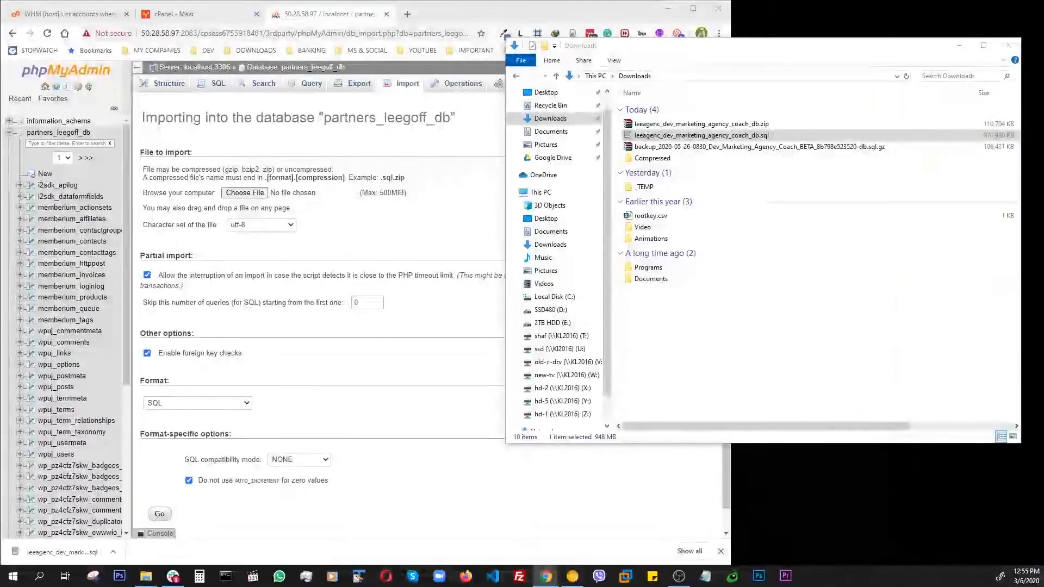
- Try to drop the leeagenc_dev_marketing_agency_coach_db.sql file from Downloads onto the import page
drag(717, 53, 686, 82)
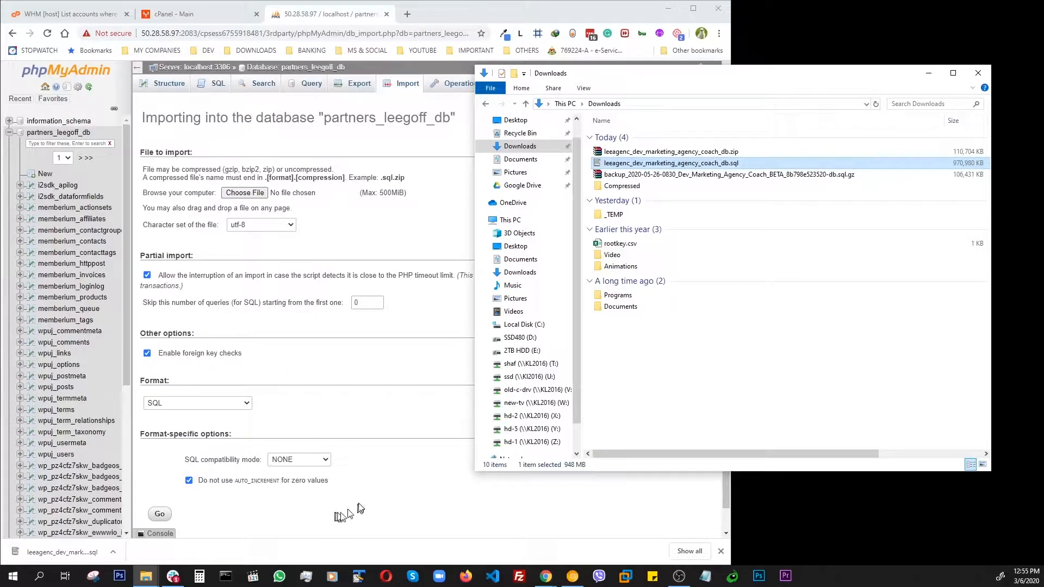
click(379, 499)
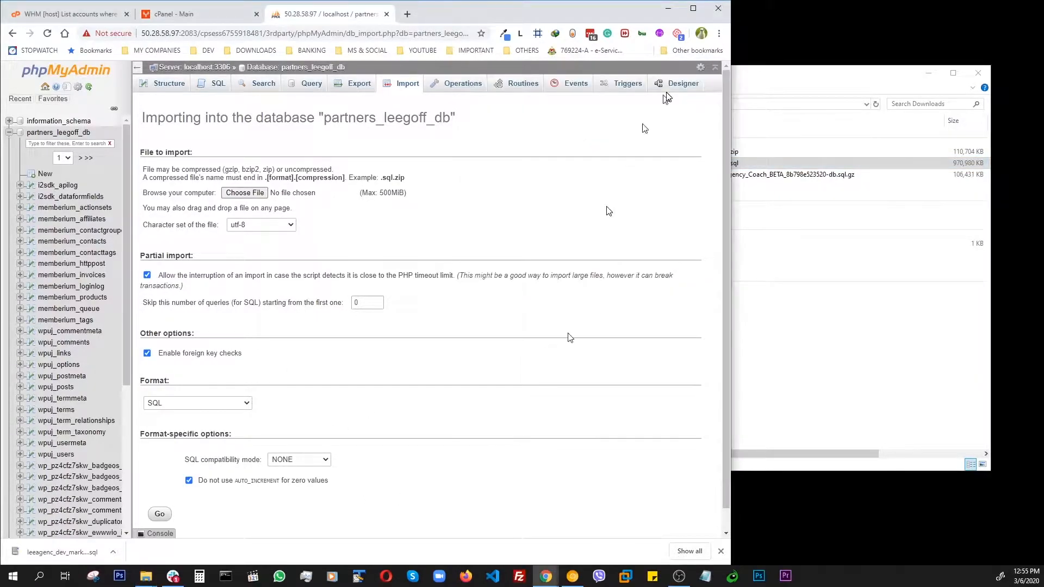
drag(748, 77, 766, 47)
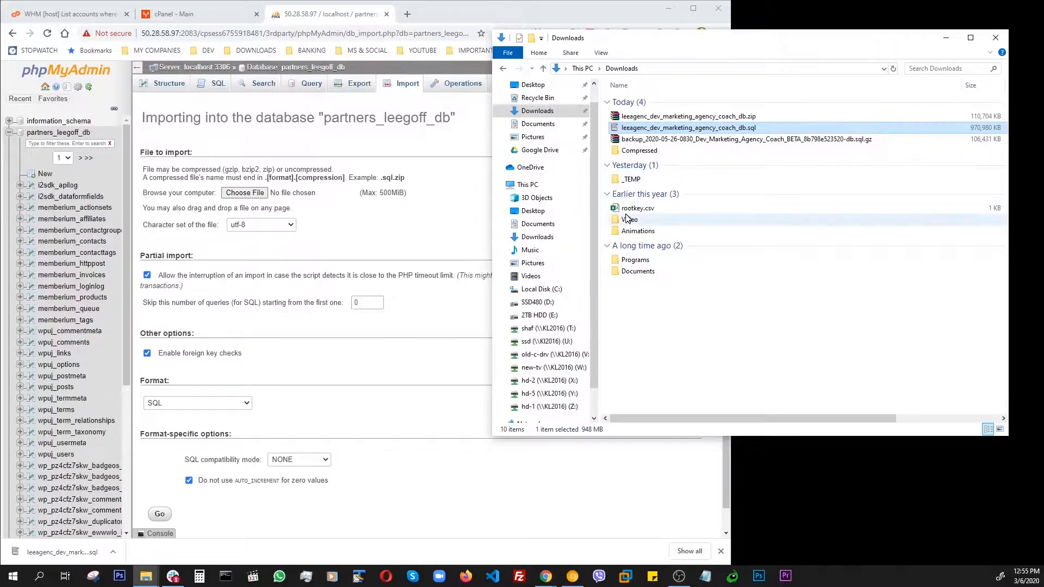
drag(688, 127, 407, 234)
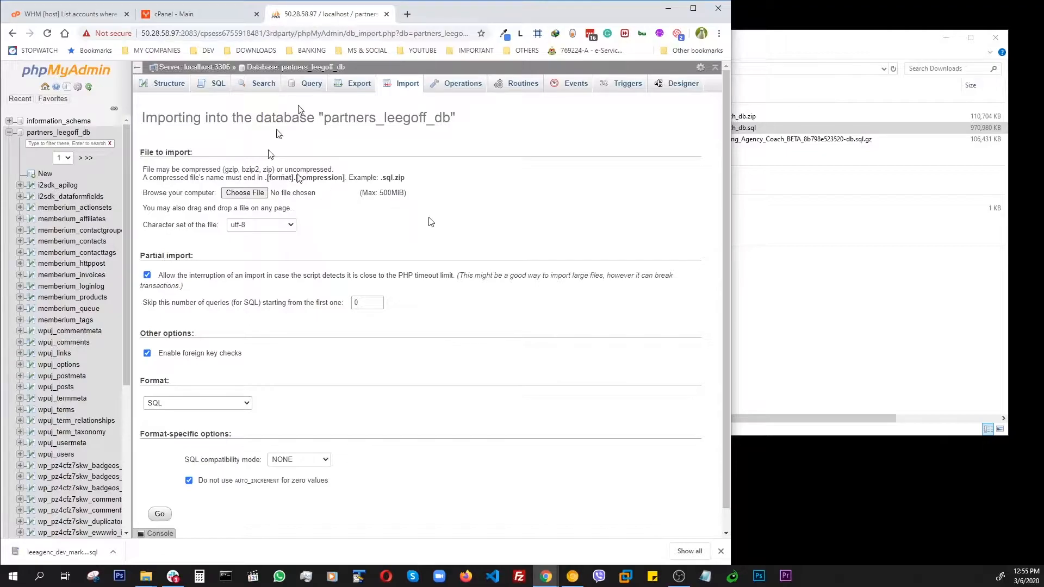
drag(1043, 60, 856, 39)
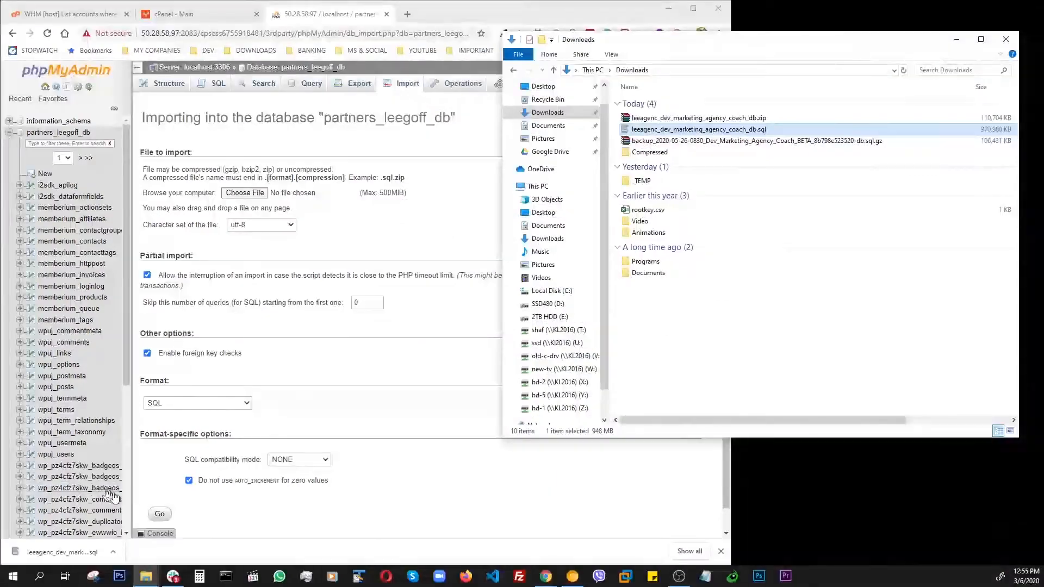
- Search the system for mysql and launch MySQL Workbench 8.0 CE
click(42, 576)
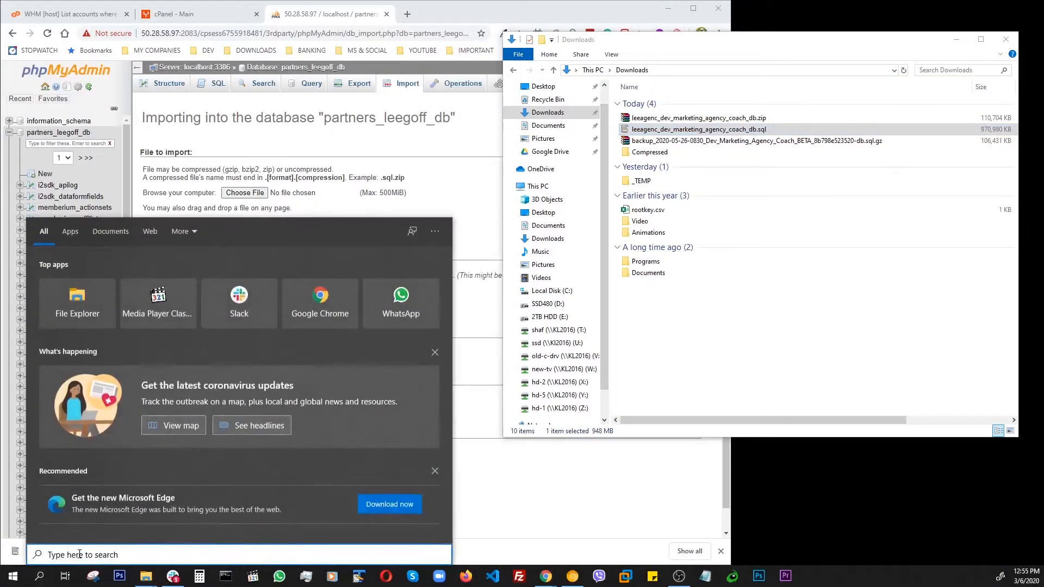
text(m)
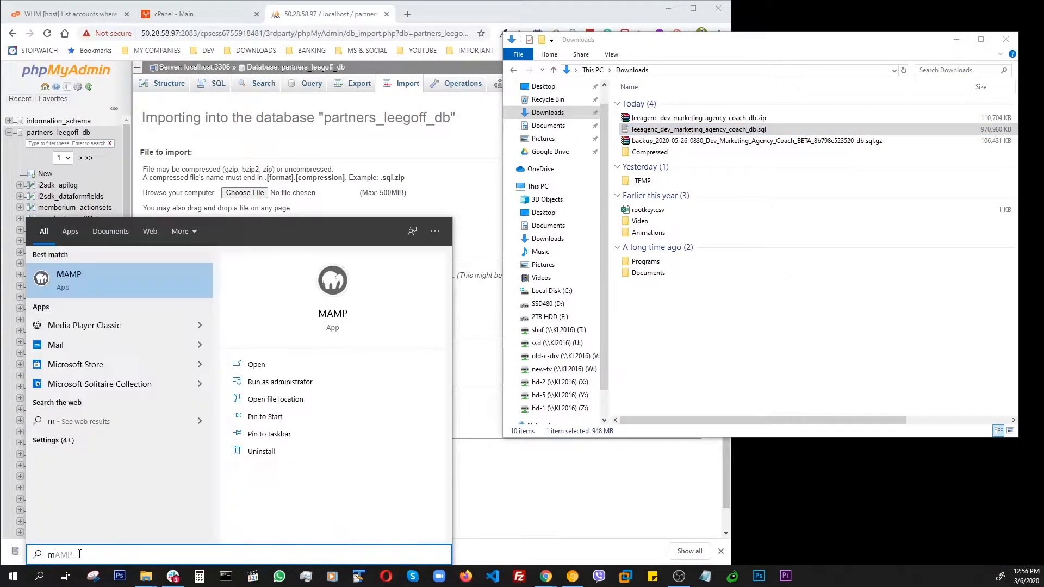
text(ysql)
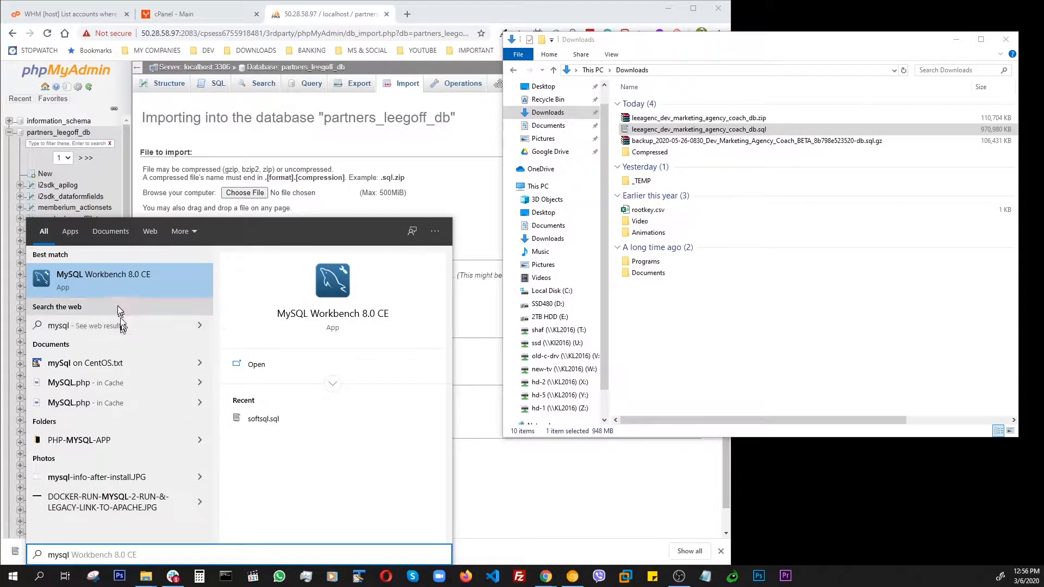
click(132, 277)
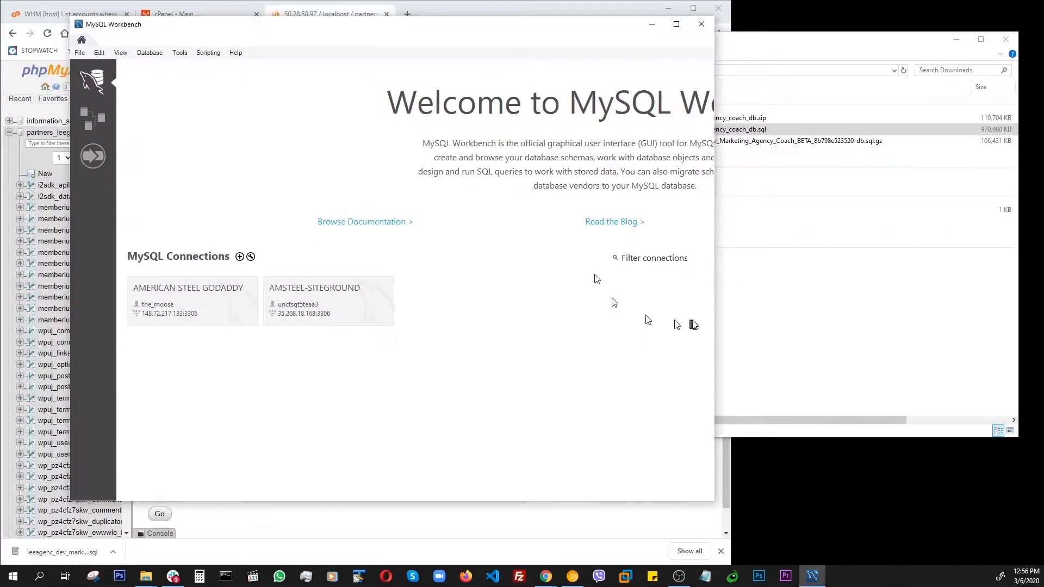
- Open the Remote MySQL page in cPanel
drag(716, 319, 951, 340)
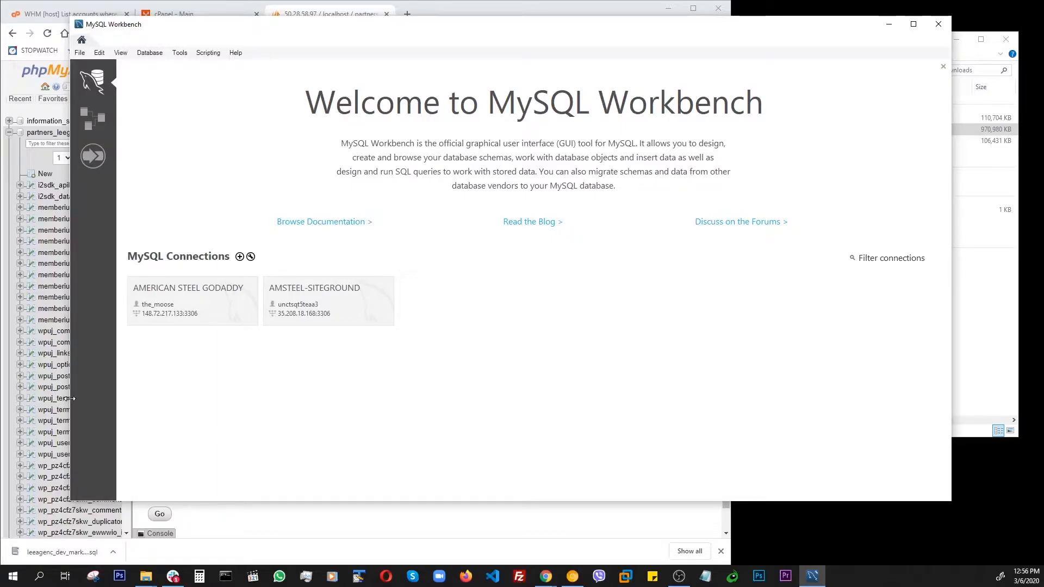
drag(70, 398, 251, 403)
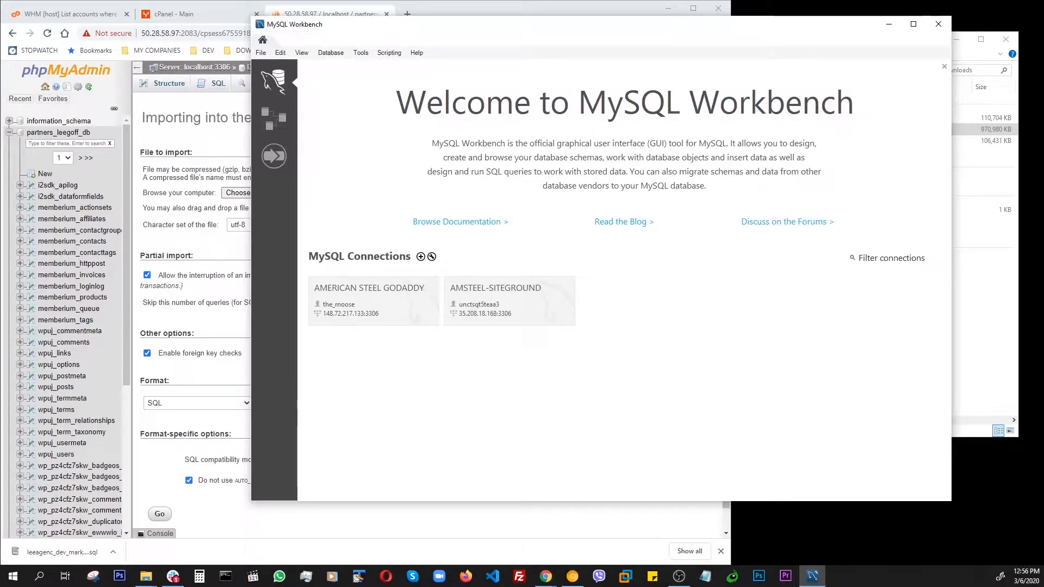
mouse_move(1043, 55)
mouse_down()
mouse_move(800, 54)
mouse_move(1043, 54)
mouse_up()
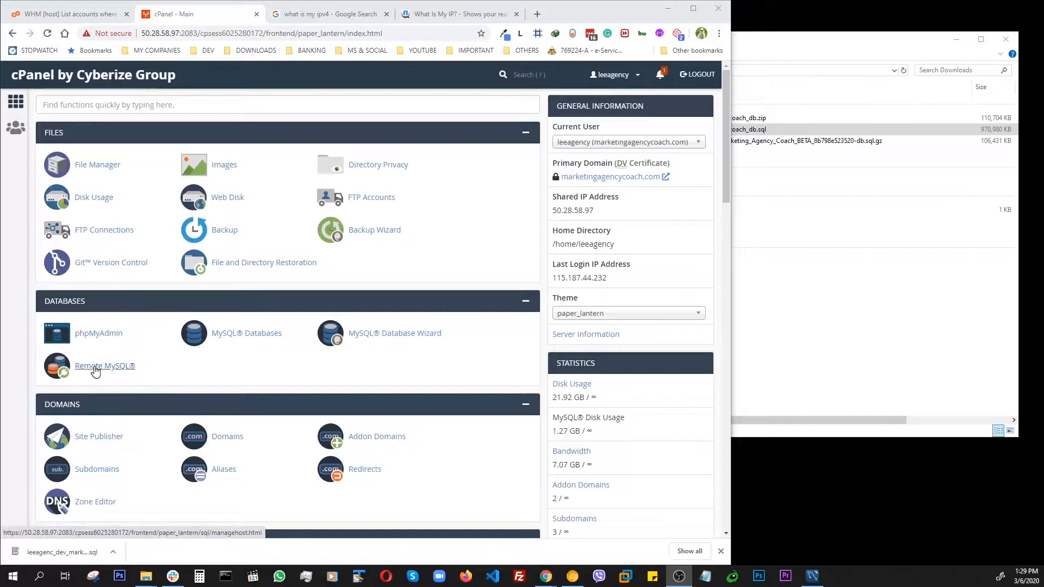
click(95, 370)
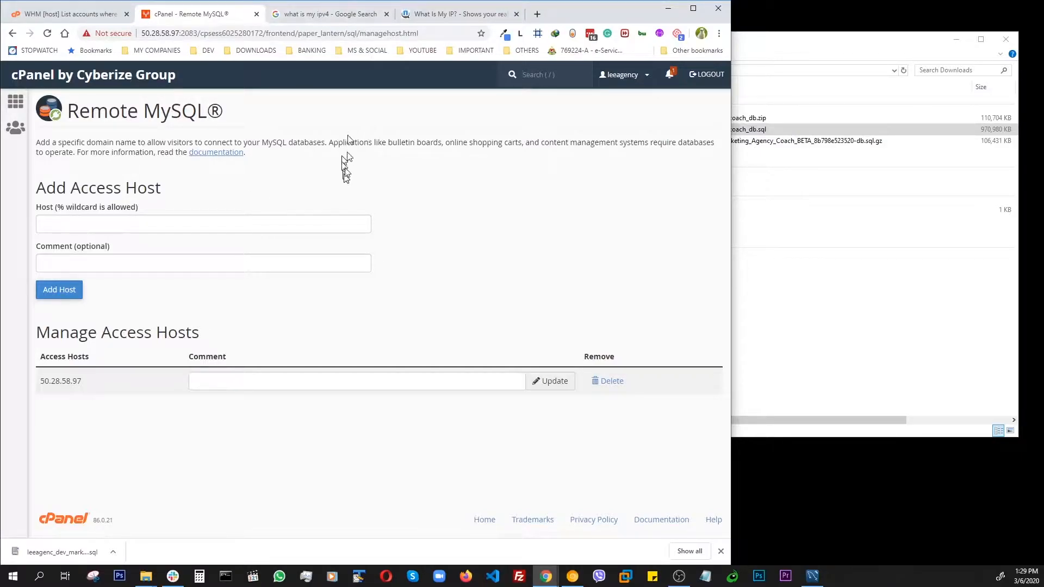
- Copy the public IPv4 address shown on the WhatIsMyIP page
click(323, 15)
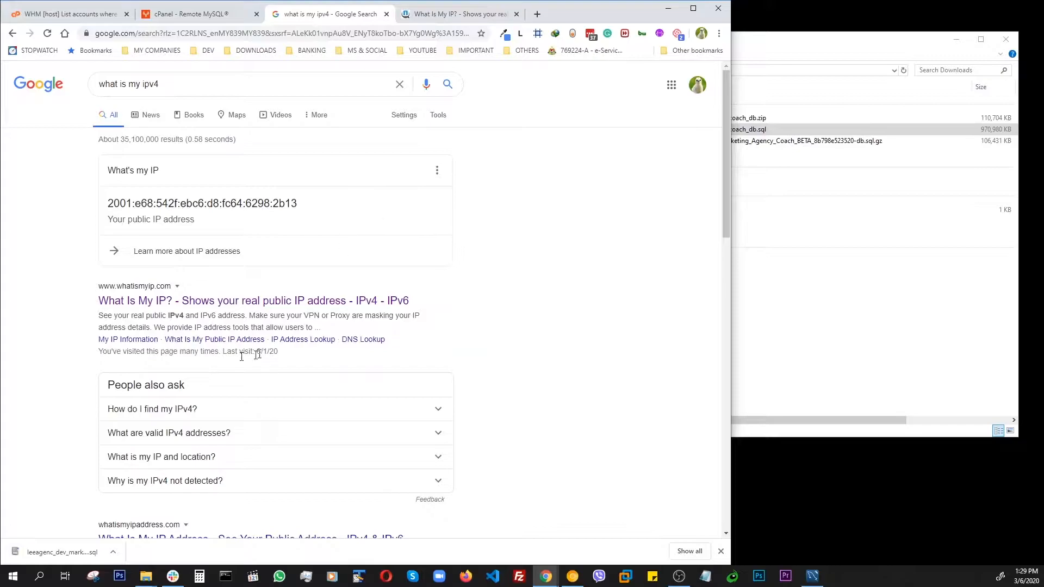
click(443, 14)
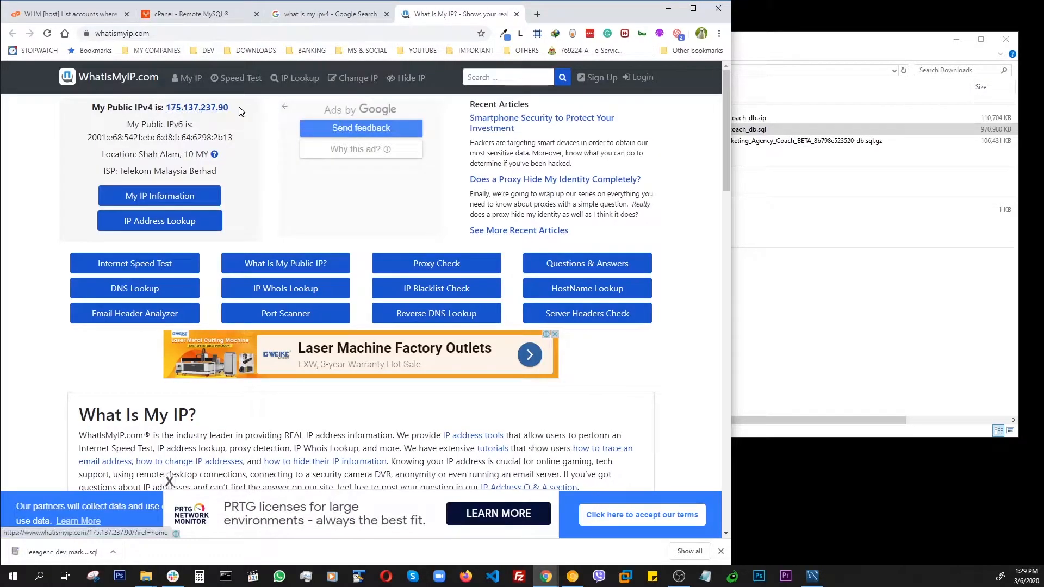
drag(232, 108, 179, 106)
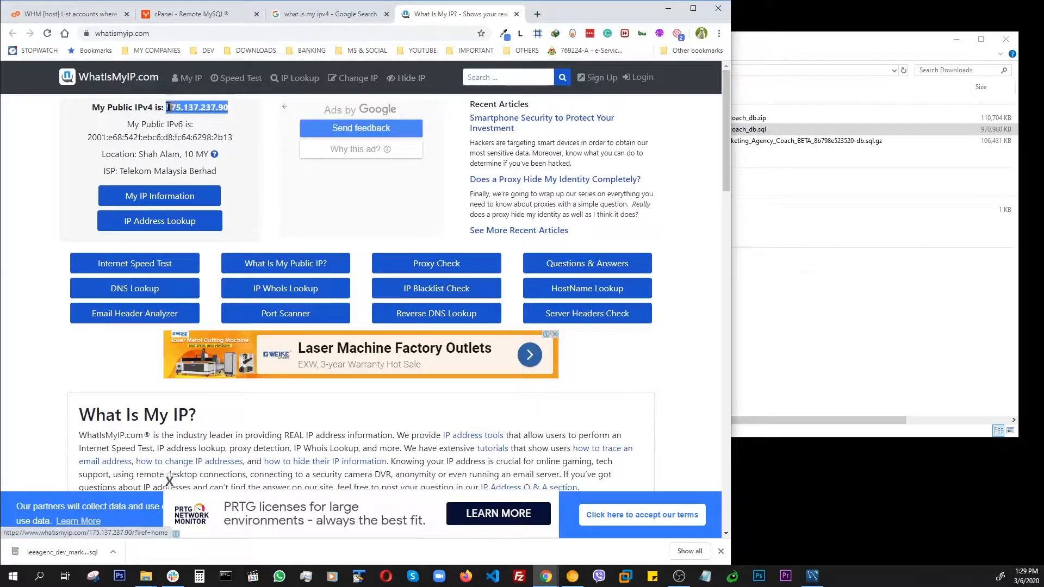
right_click(178, 107)
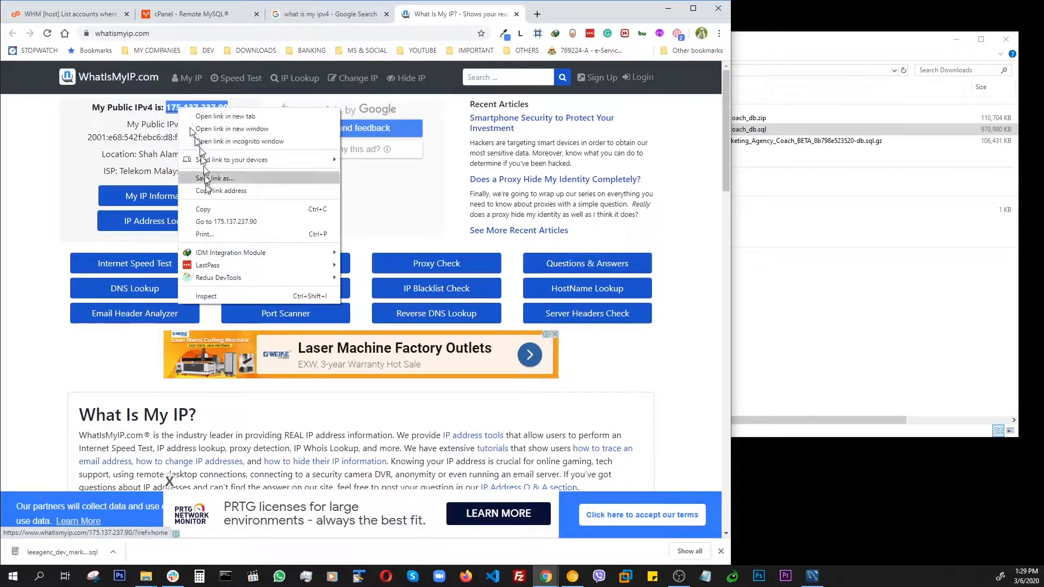
click(206, 211)
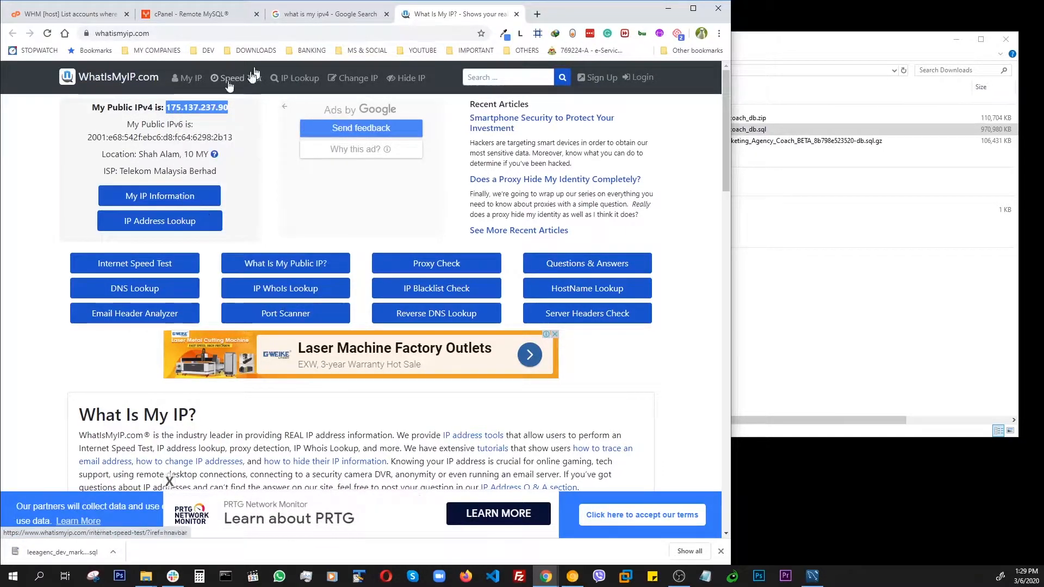
- Add the copied IP address as a Remote MySQL access host with the comment Moose Home
click(302, 16)
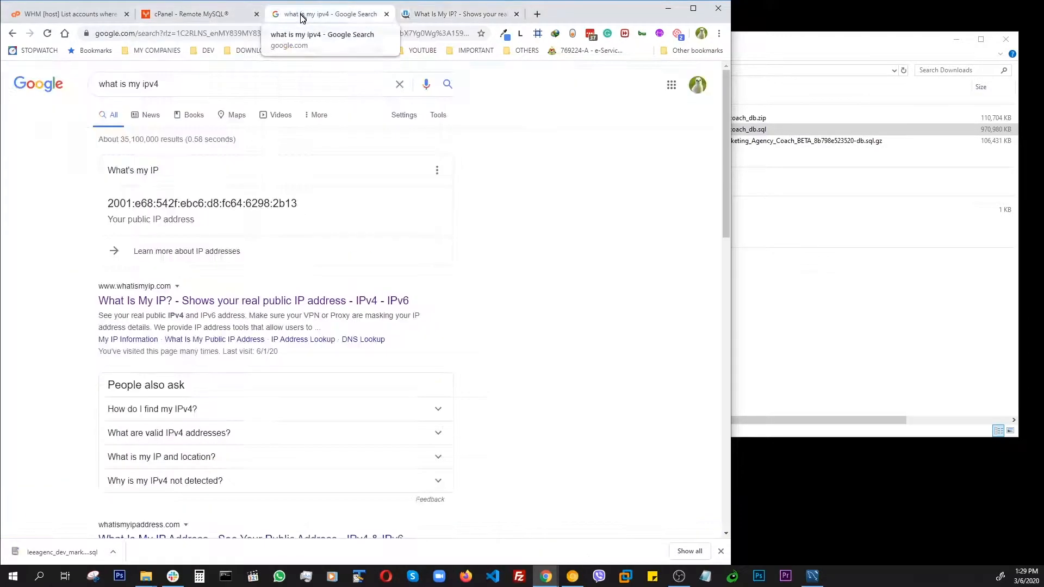
click(217, 14)
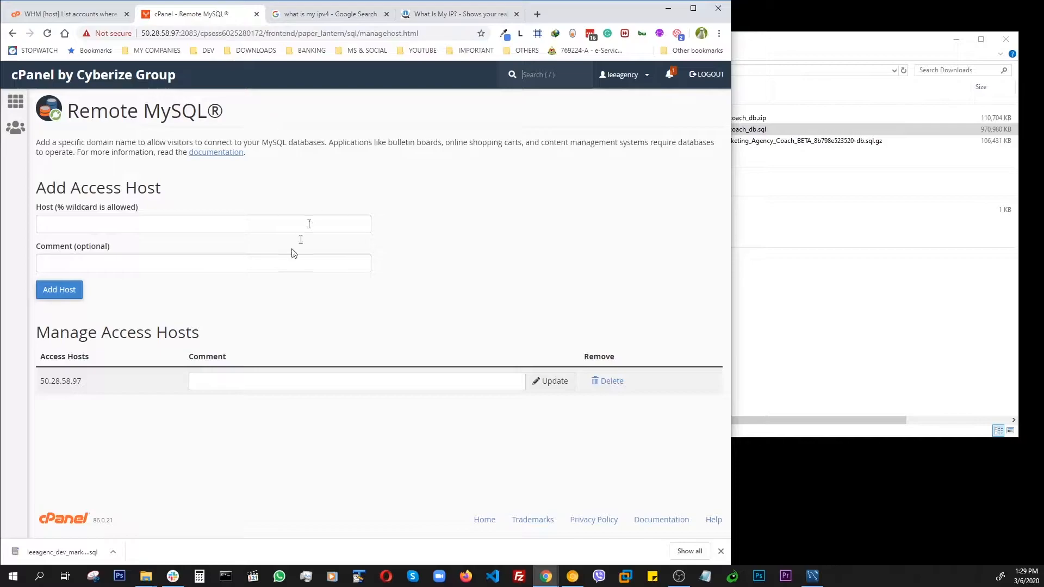
click(103, 221)
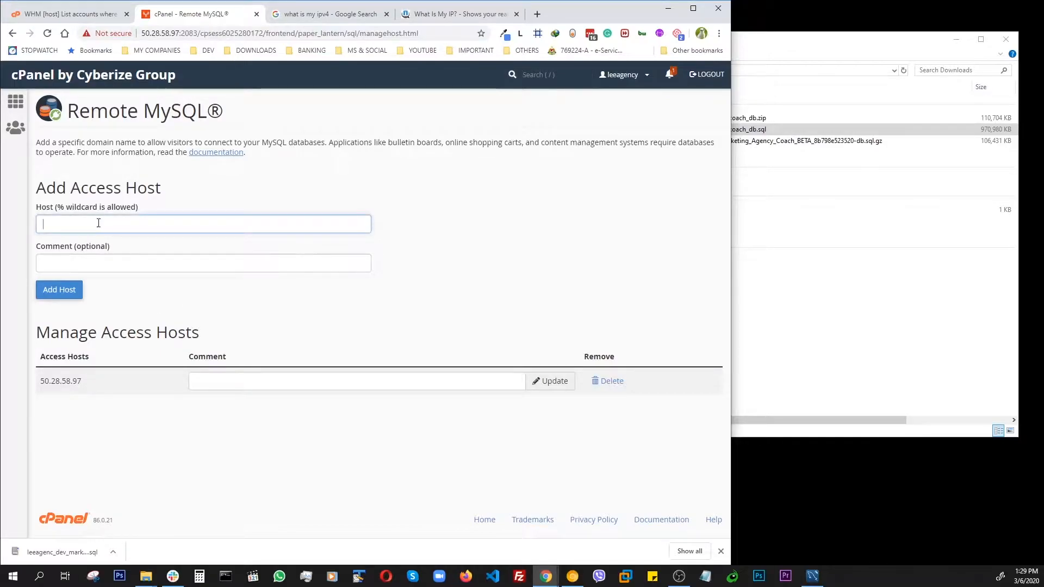
right_click(99, 223)
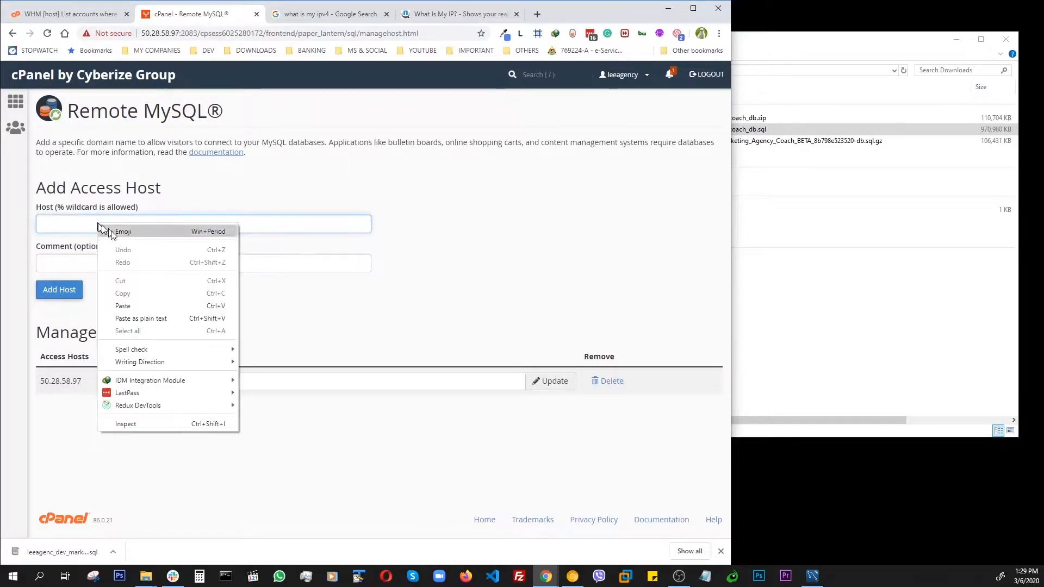
click(123, 306)
click(121, 263)
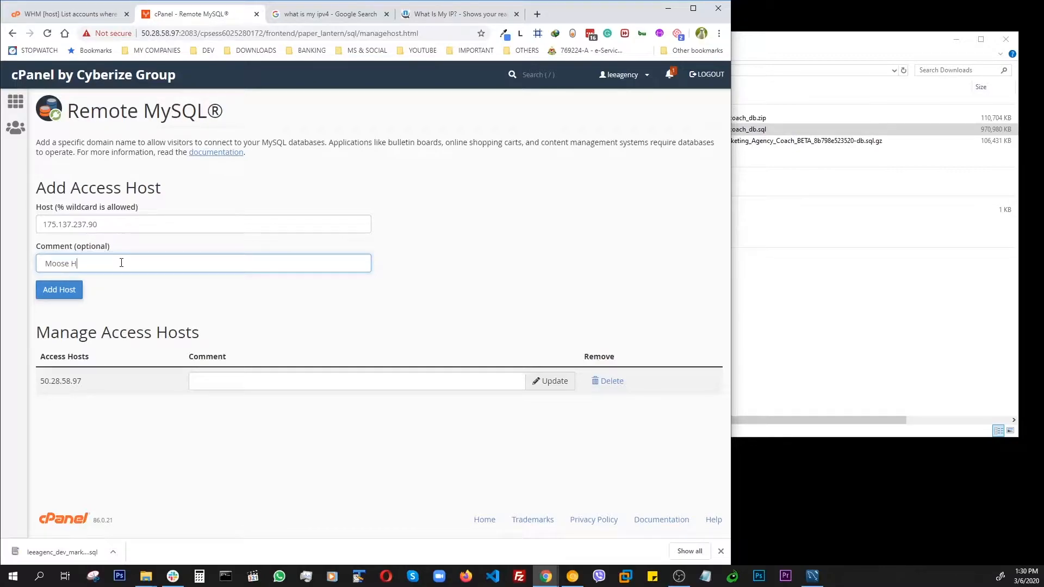
click(69, 292)
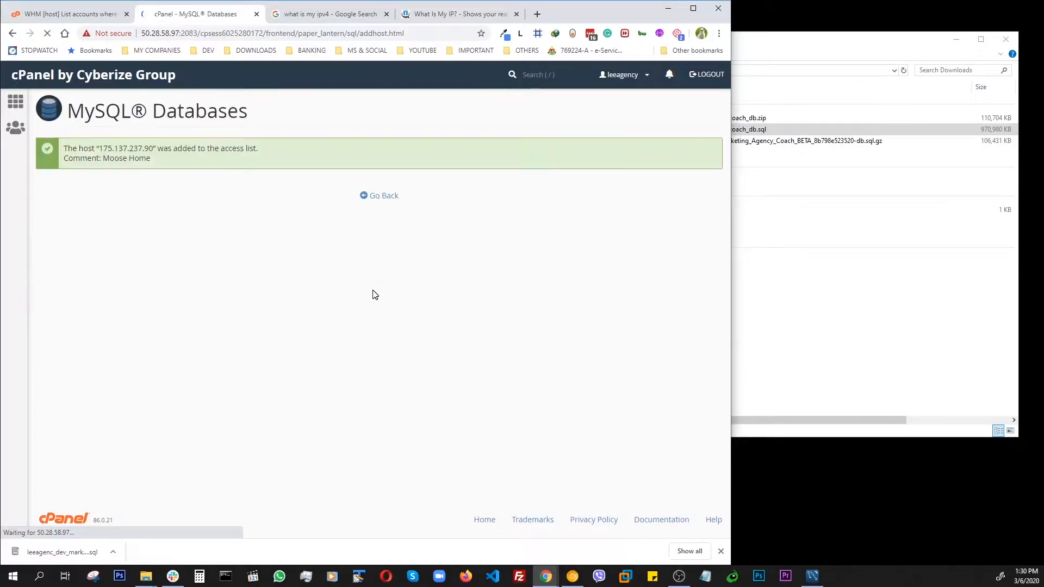
click(384, 196)
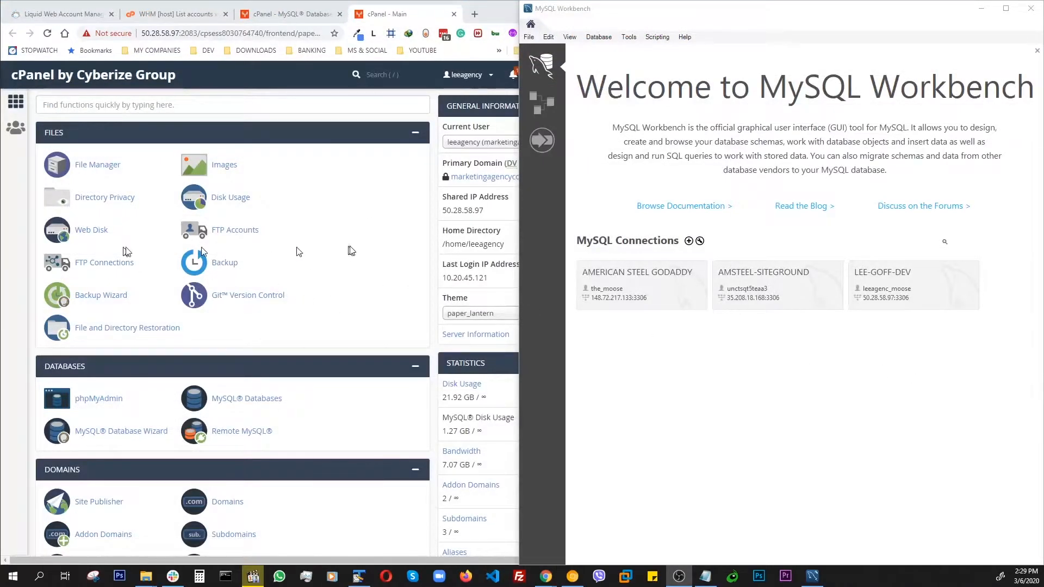
- Start a new MySQL Workbench connection and set its hostname to the cPanel shared IP 50.28.58.97
click(669, 371)
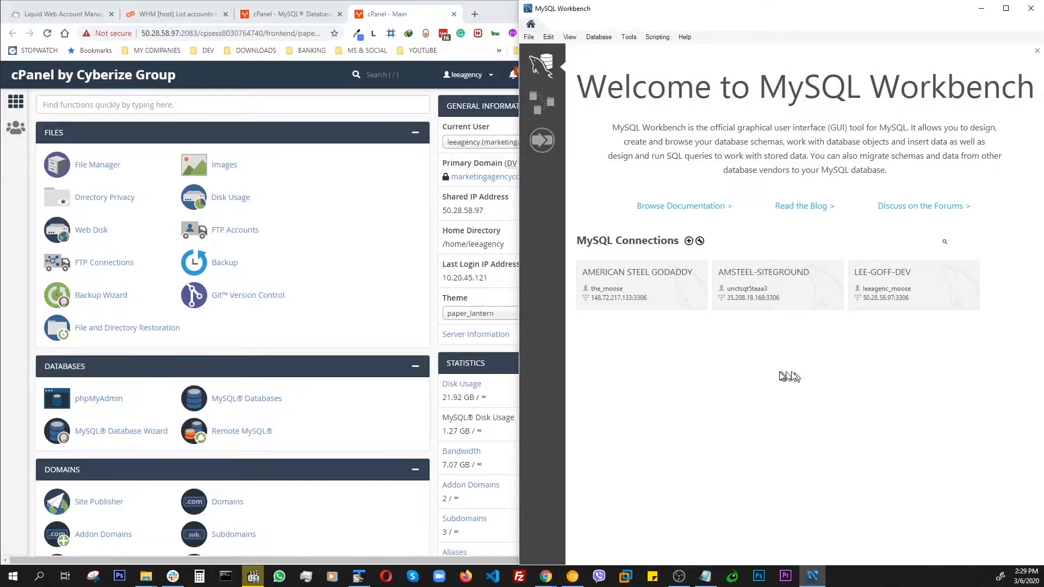
click(689, 242)
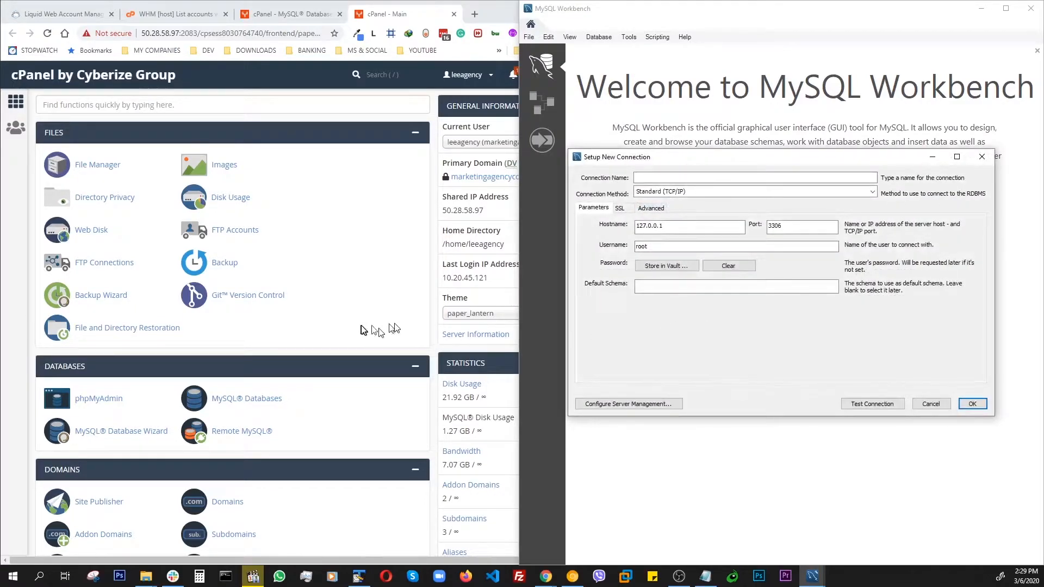
drag(485, 212, 443, 211)
right_click(449, 214)
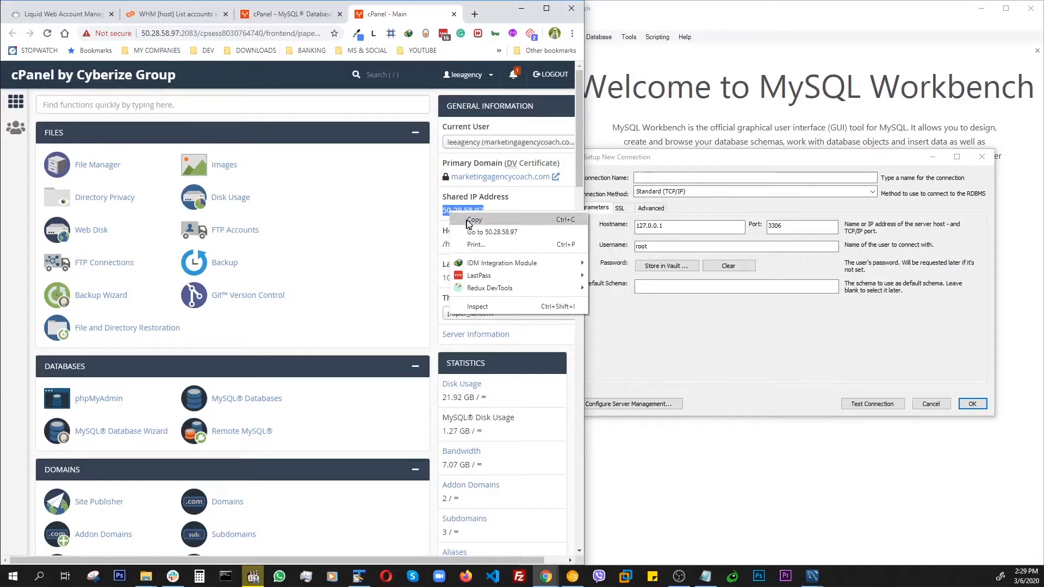
click(474, 219)
click(607, 235)
drag(635, 227, 668, 227)
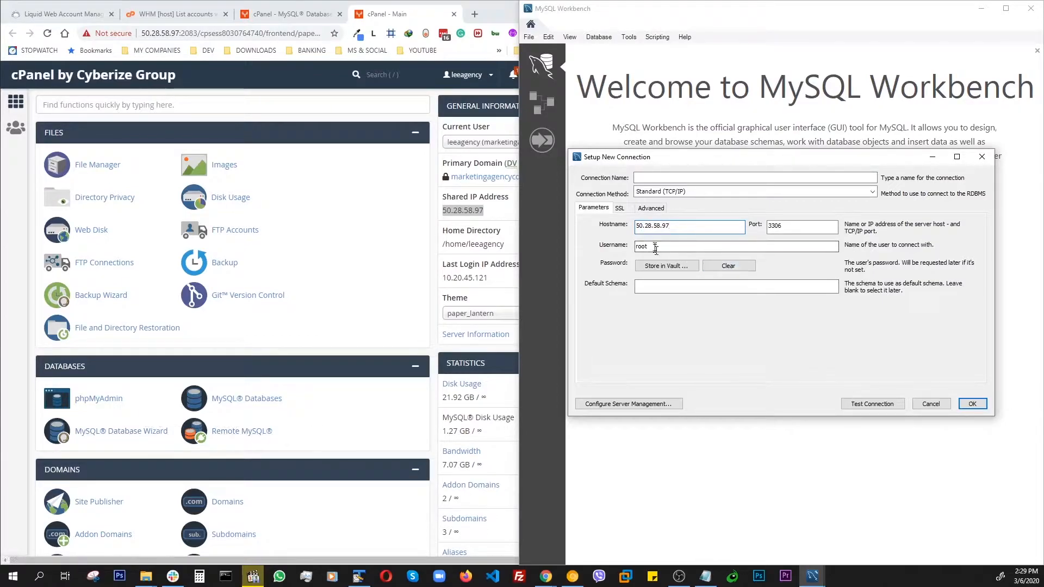
- Open MySQL Databases in cPanel and copy the database user name leeagenc_moose from the Current Users list
click(240, 401)
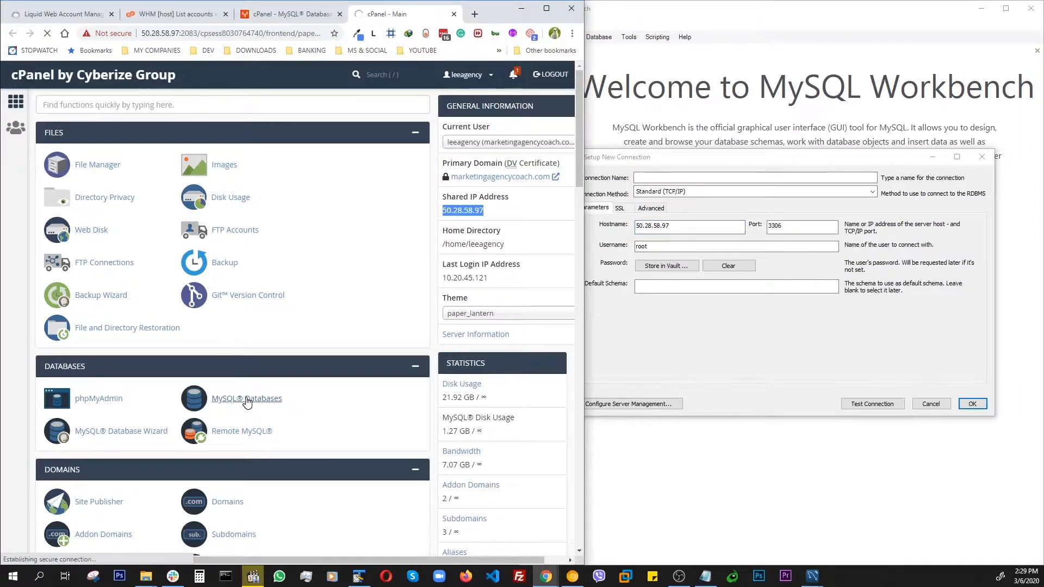
scroll(255, 376, down, 3)
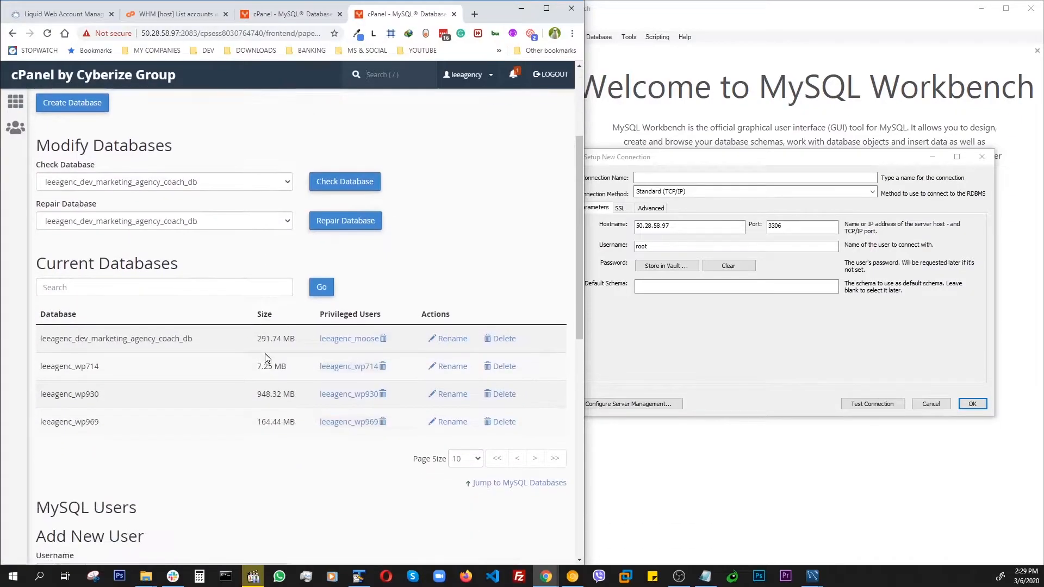
scroll(266, 356, down, 7)
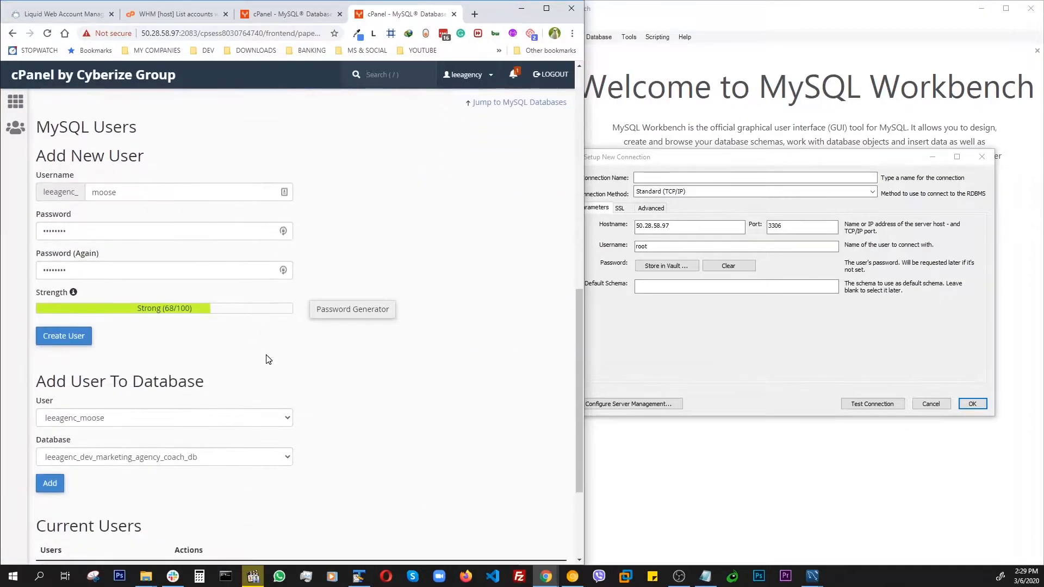
scroll(267, 359, down, 3)
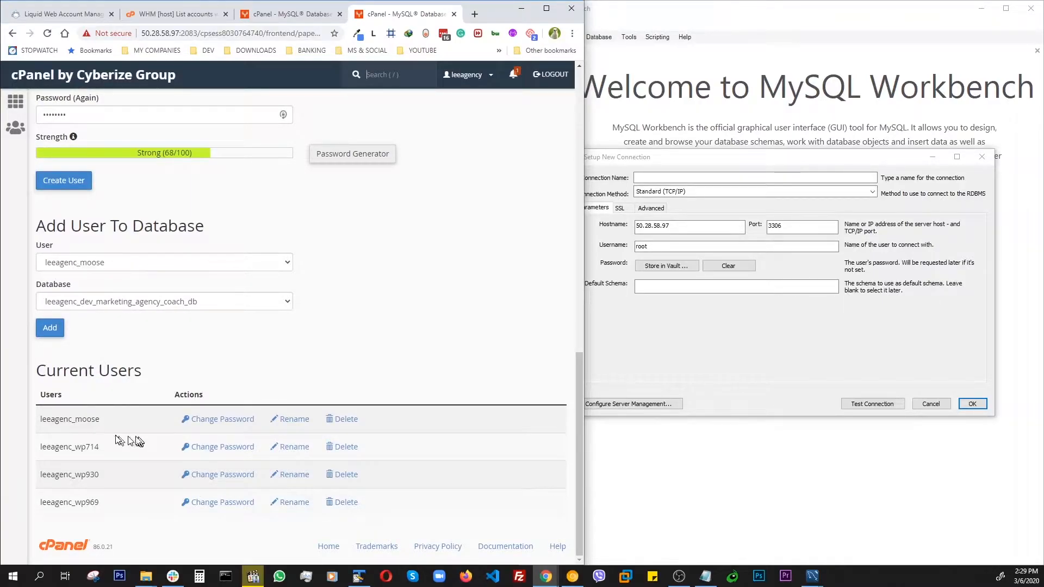
drag(101, 421, 38, 427)
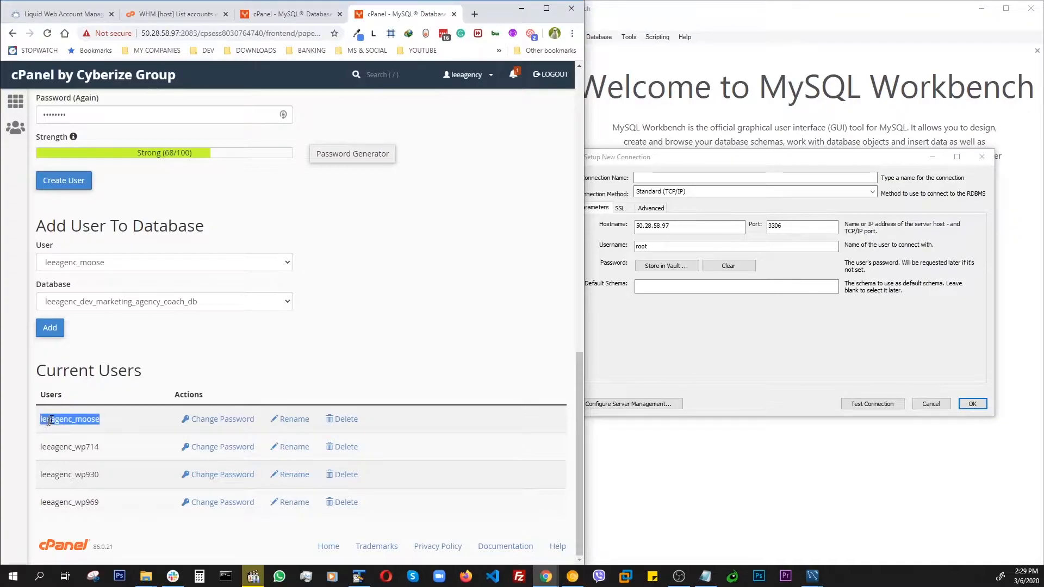
right_click(49, 421)
click(77, 428)
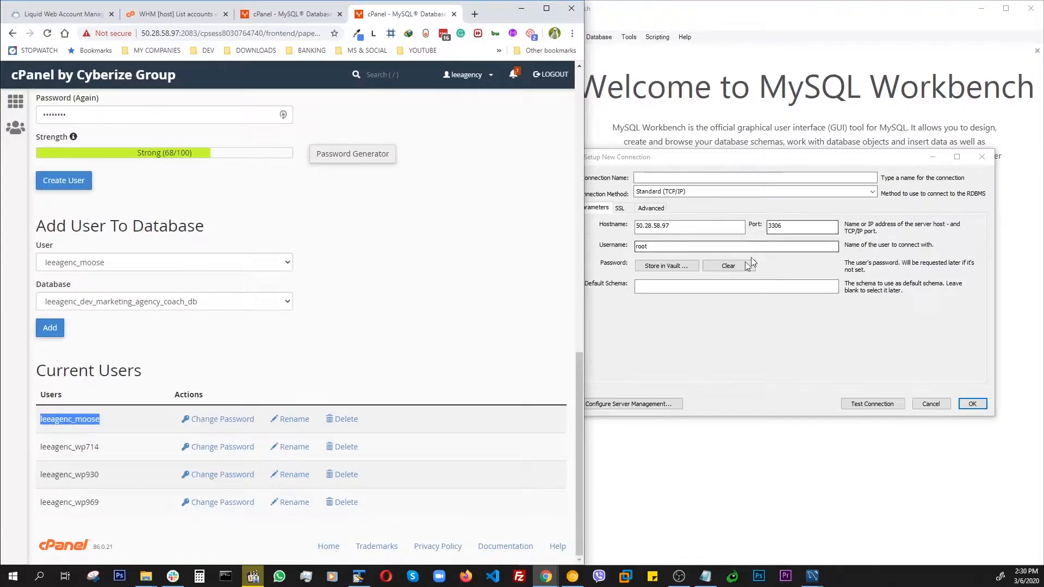
- Set the connection's username to leeagenc_moose and store the database user's password in the vault
click(658, 247)
drag(655, 246, 632, 249)
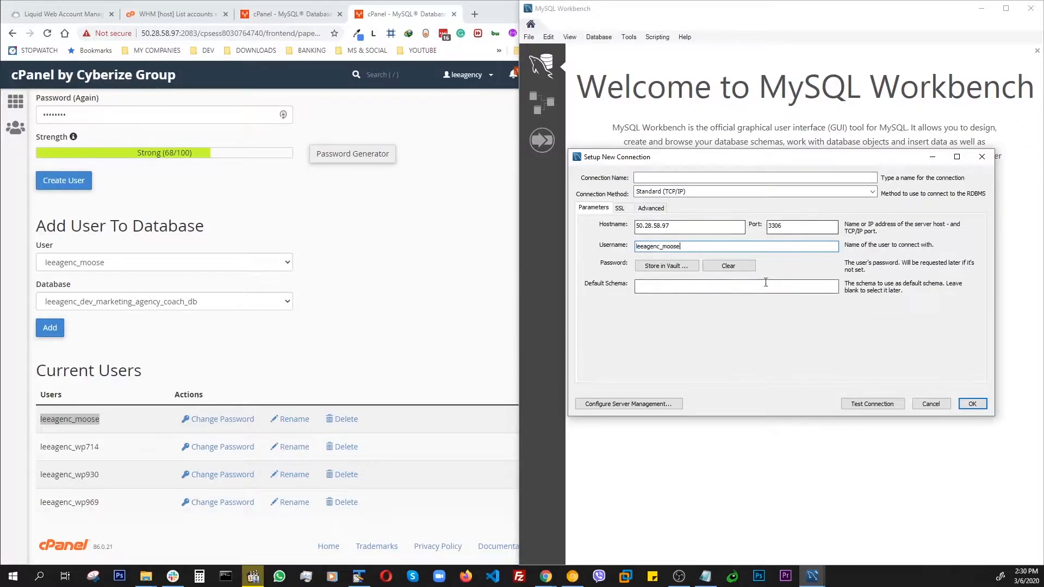
click(663, 267)
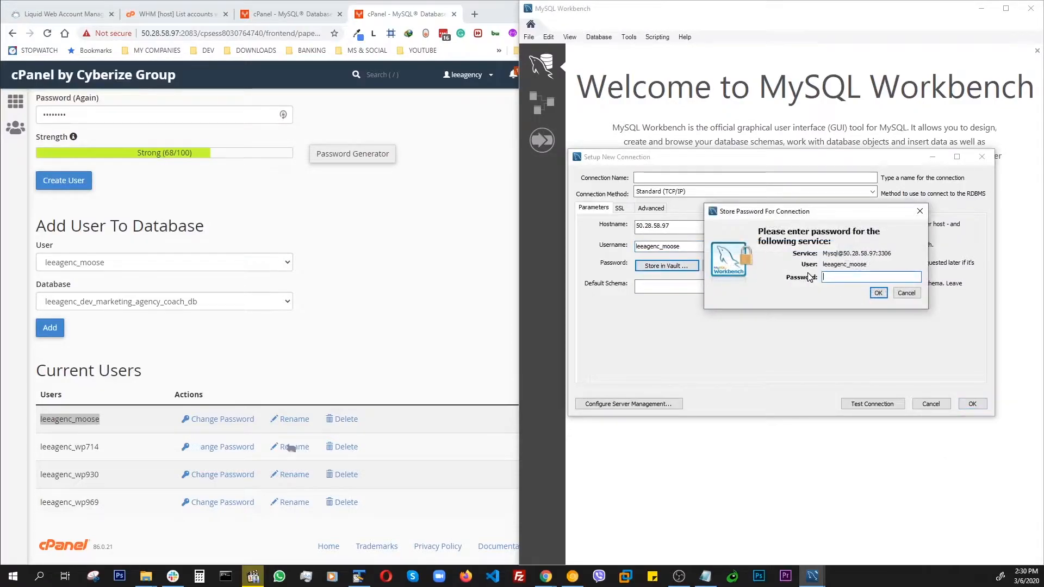
text(****)
click(879, 294)
- Name the connection LARGE DB REMOTE, test the connection and save it
click(674, 178)
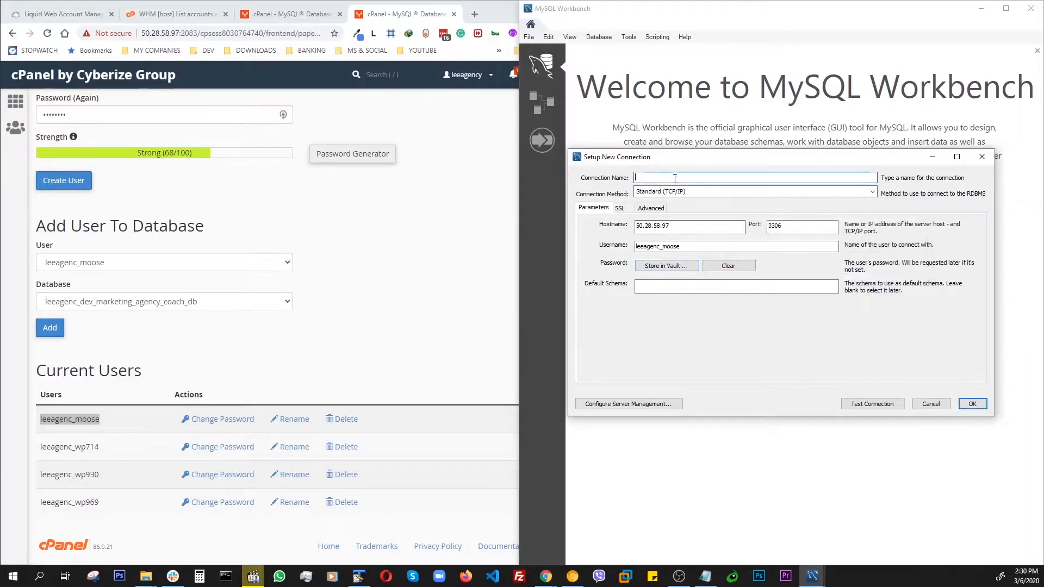
text(LARGE DB REMOTE)
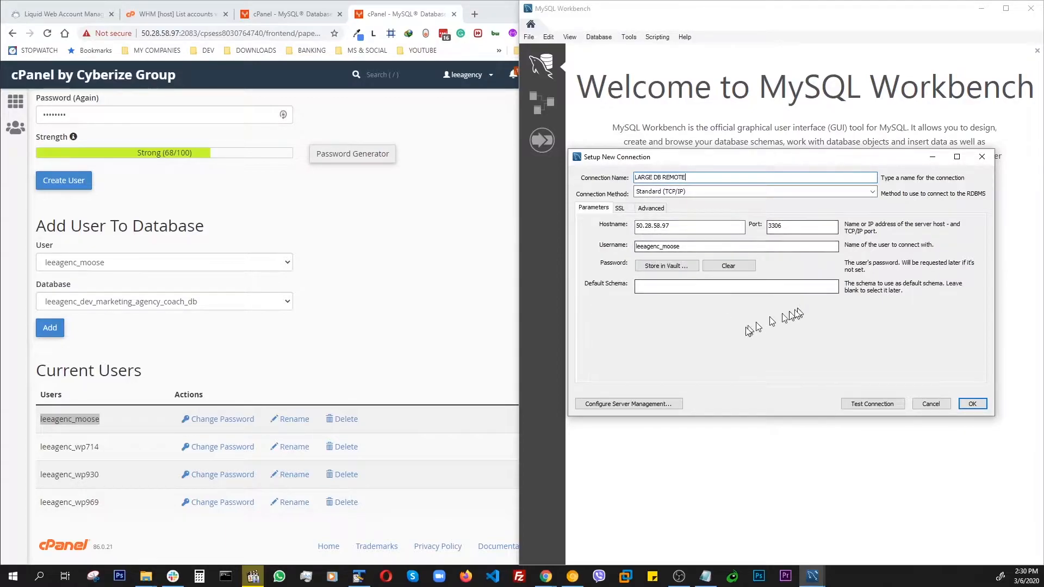
click(865, 405)
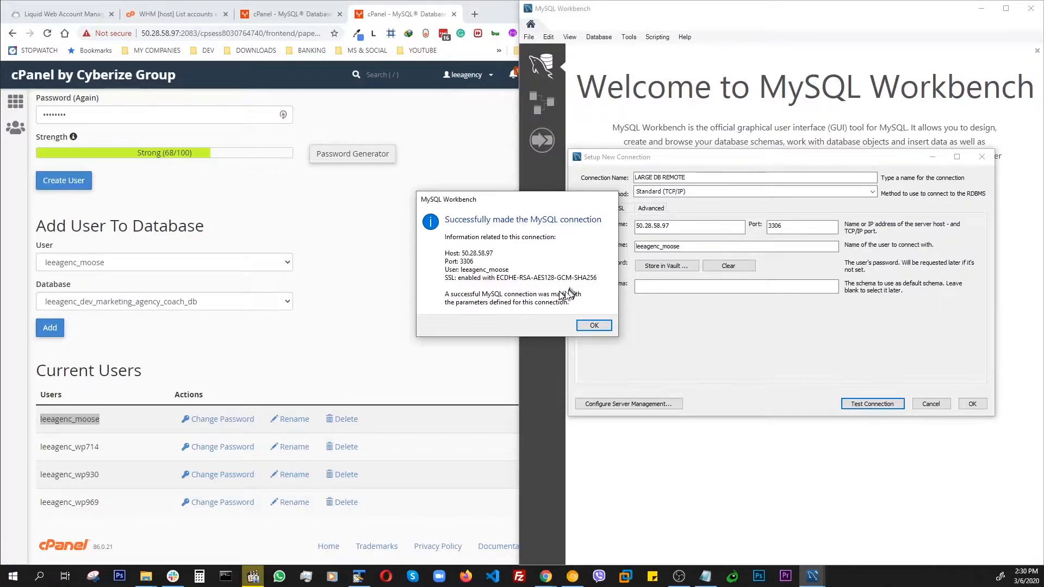
click(584, 326)
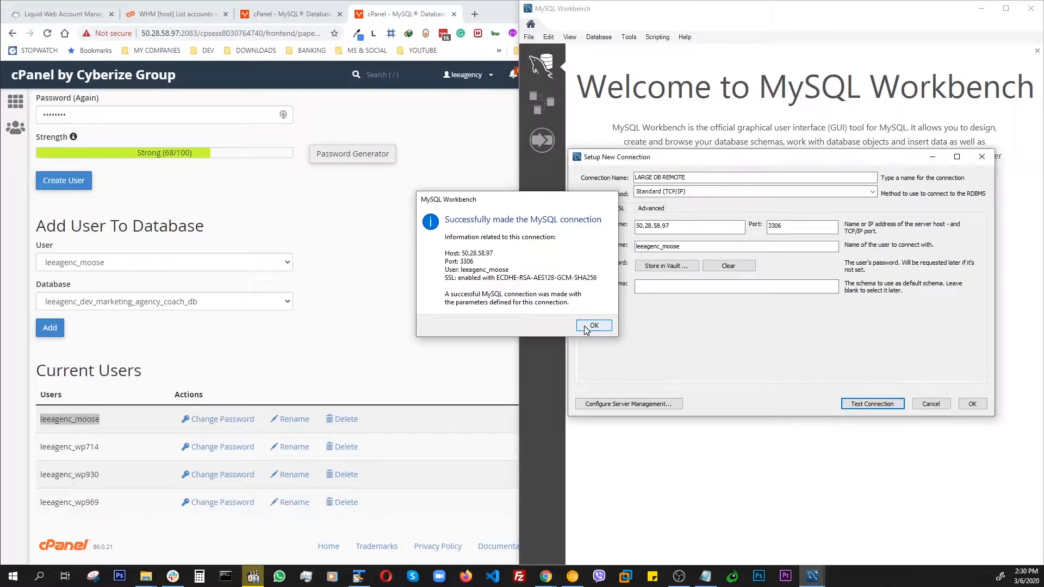
click(970, 404)
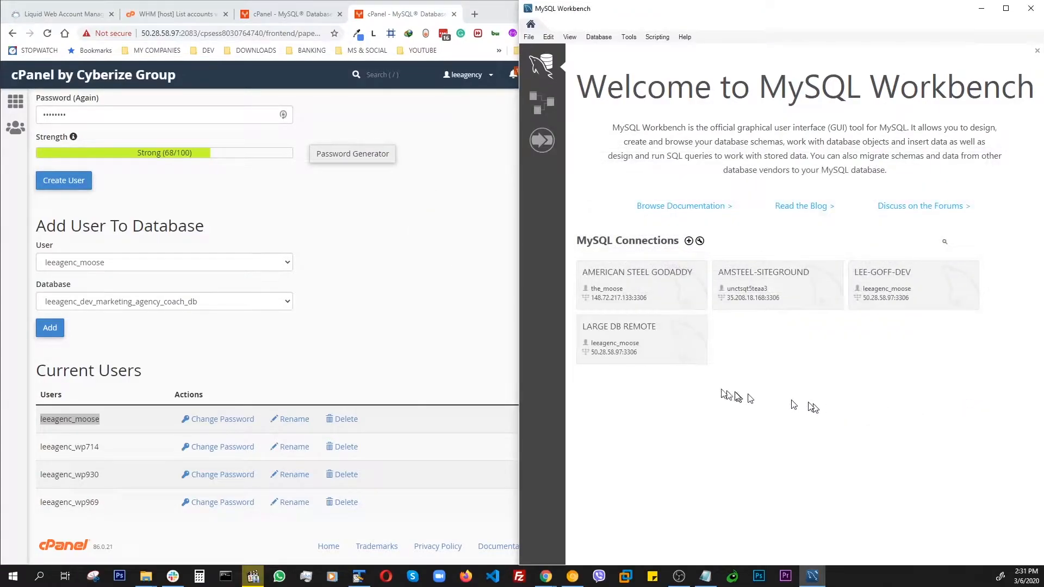
- Open the LARGE DB REMOTE connection and resize the Workbench window
click(660, 341)
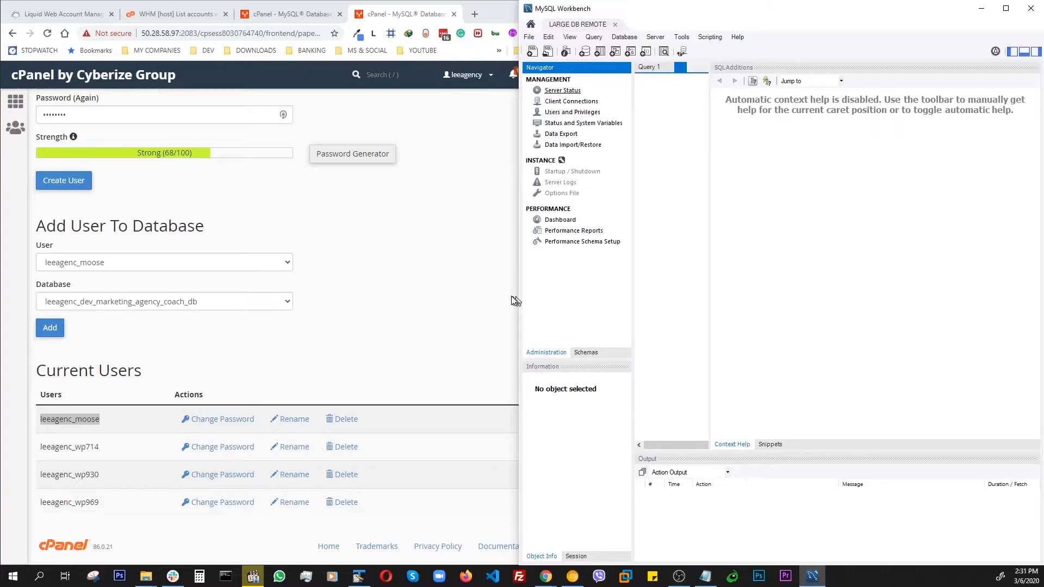
drag(729, 19, 569, 18)
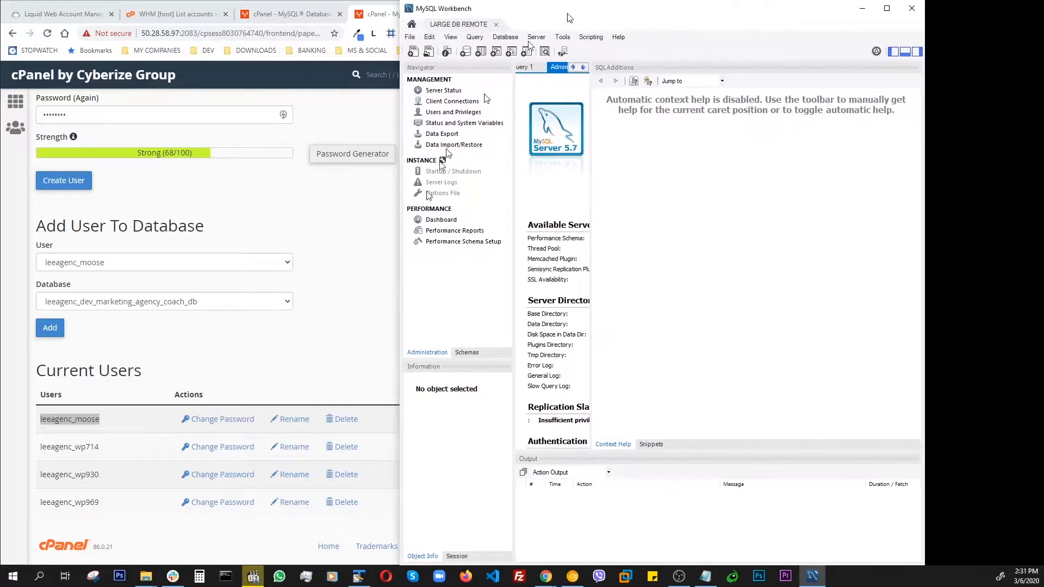
drag(401, 225, 120, 206)
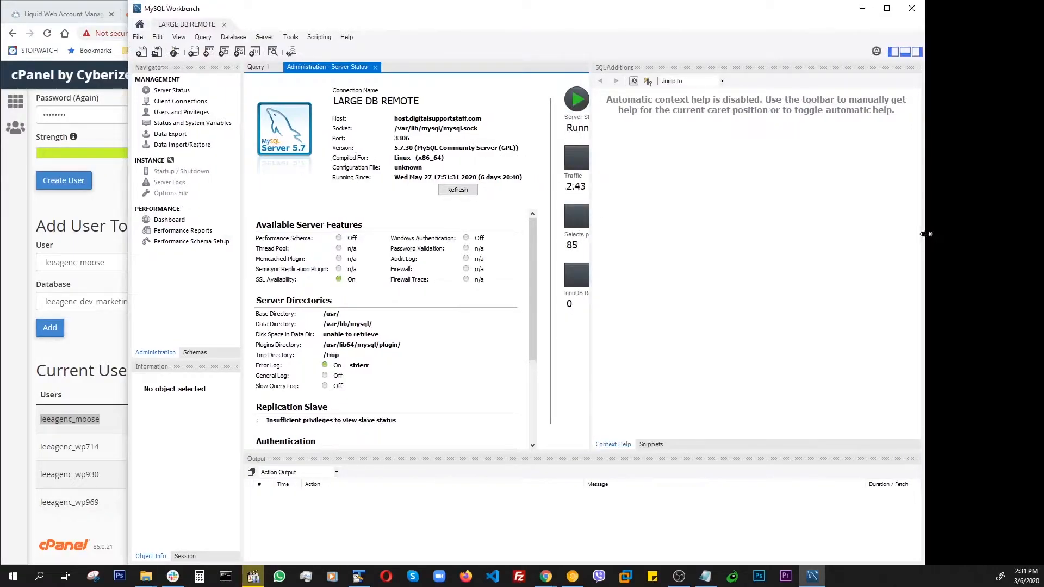
drag(925, 234, 986, 233)
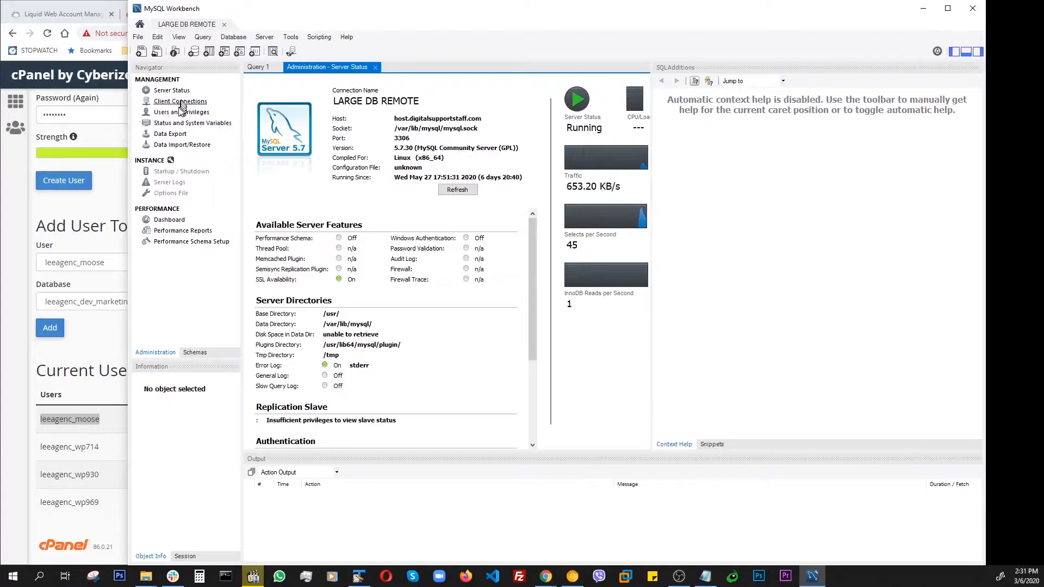
- Open Data Export and select the leeagenc_dev_marketing_agency_coach_db schema for export
click(167, 134)
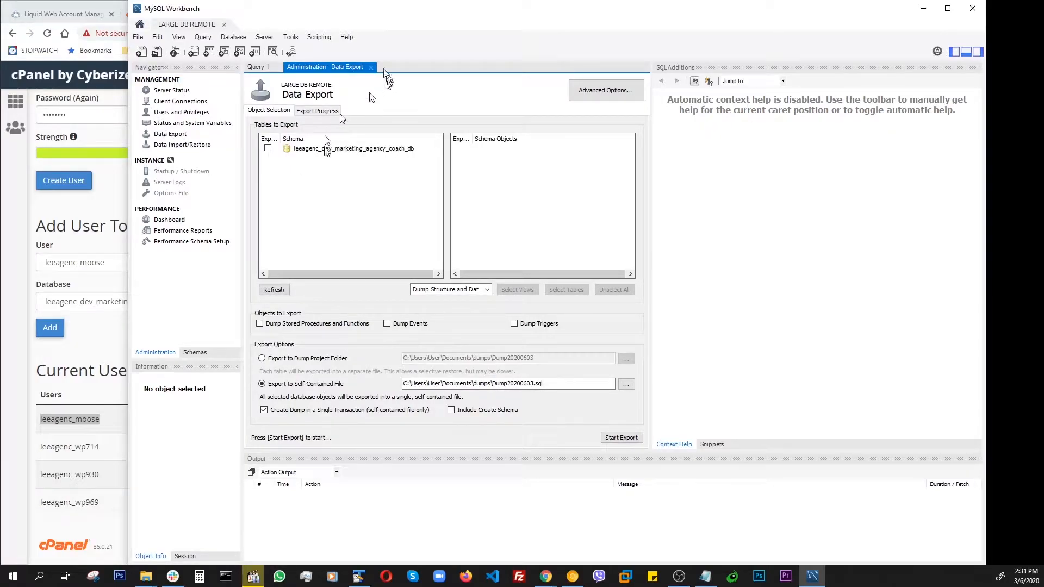
drag(359, 13, 448, 27)
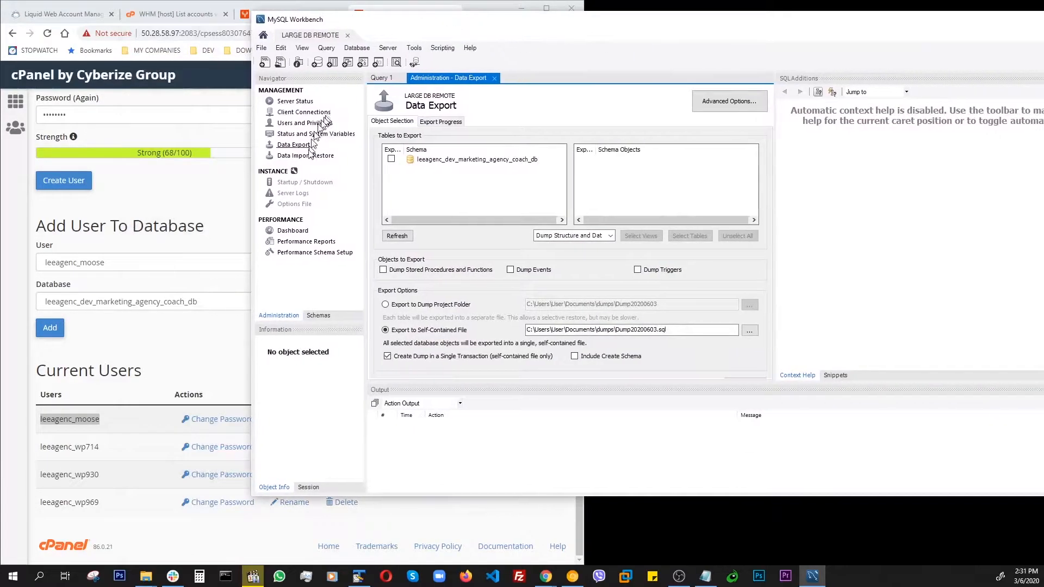
click(302, 156)
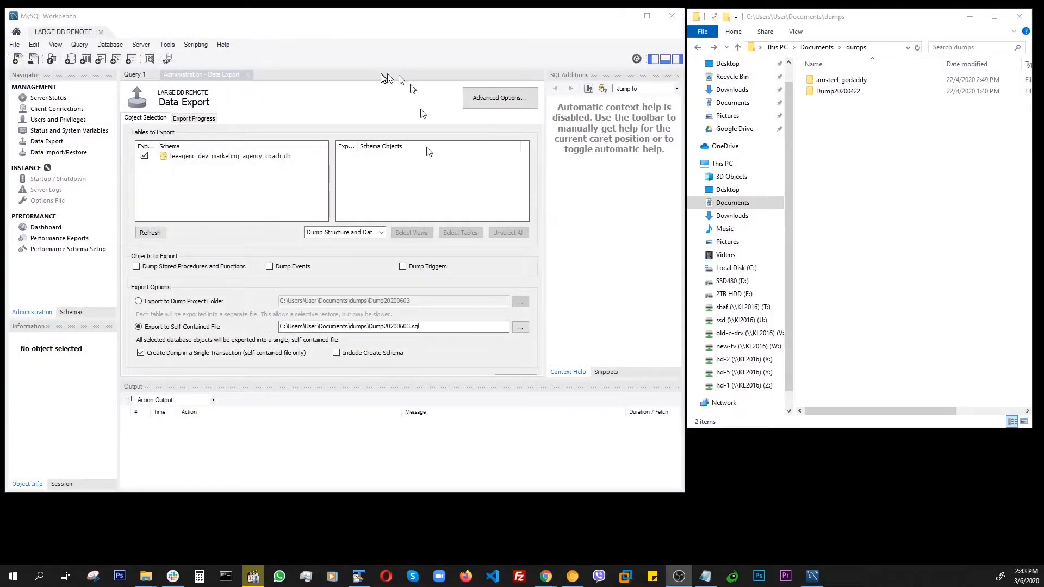
click(328, 23)
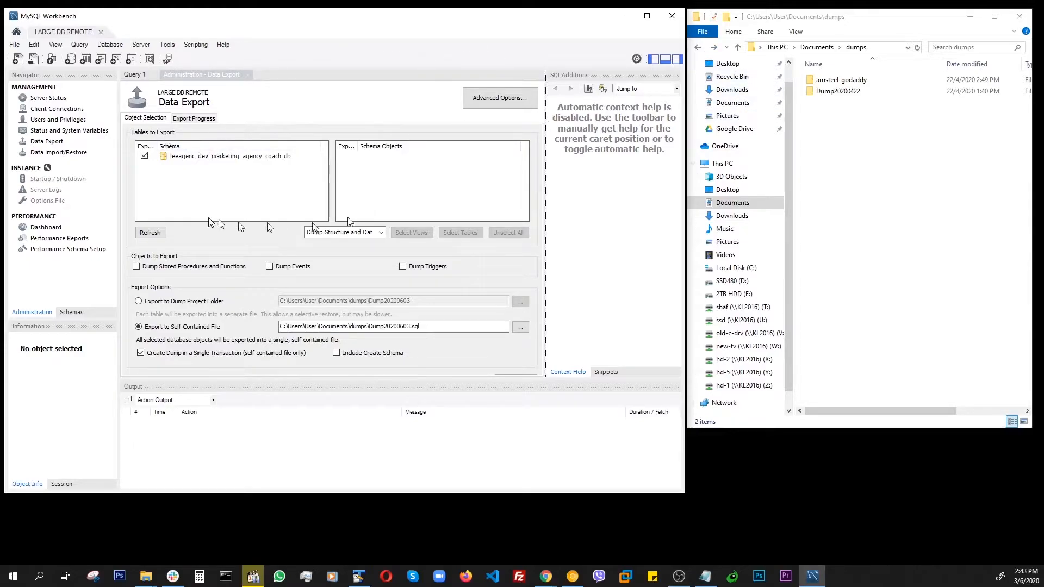
click(49, 144)
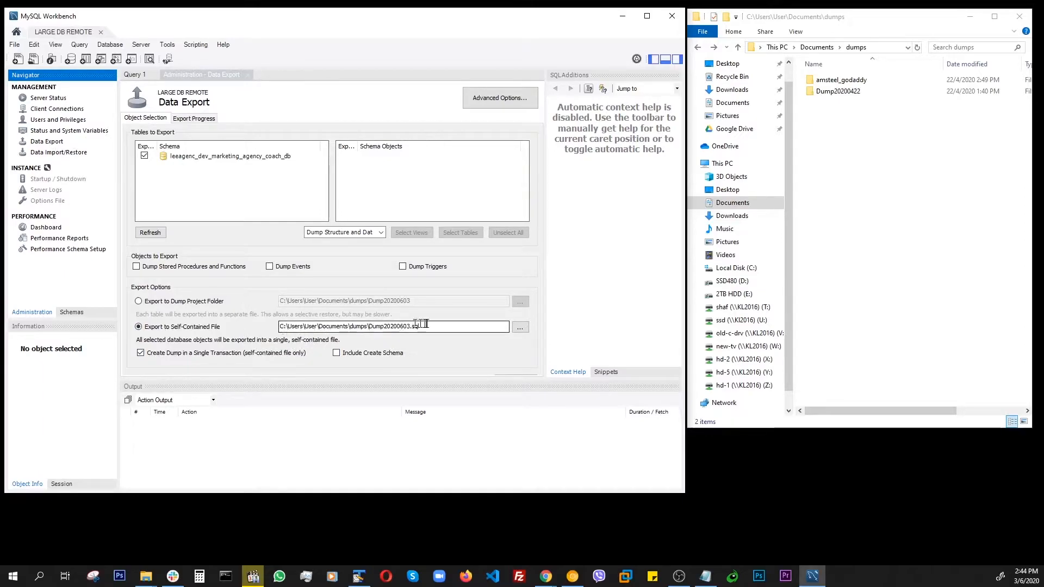
click(902, 150)
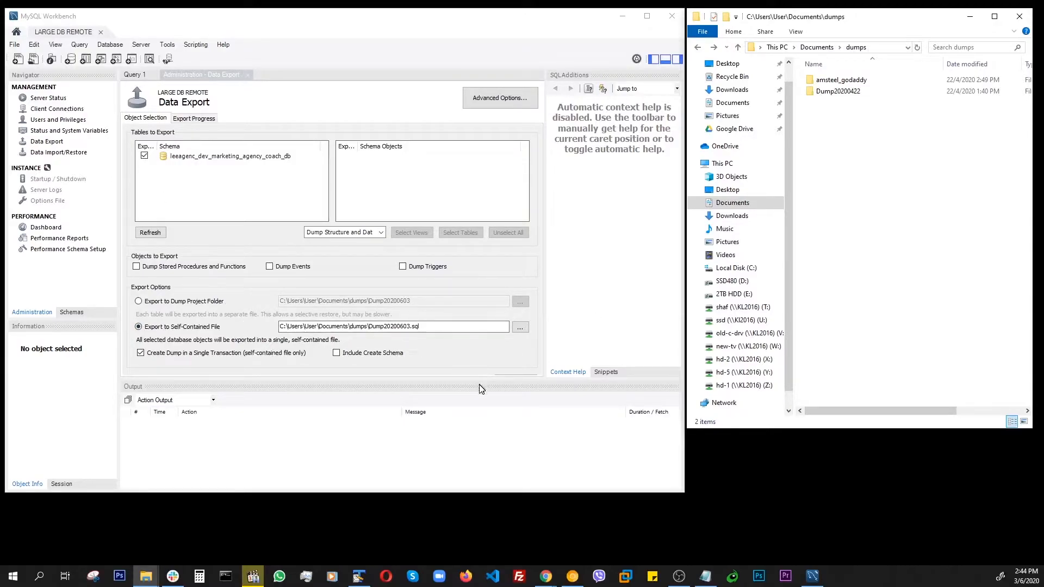
drag(479, 379, 482, 404)
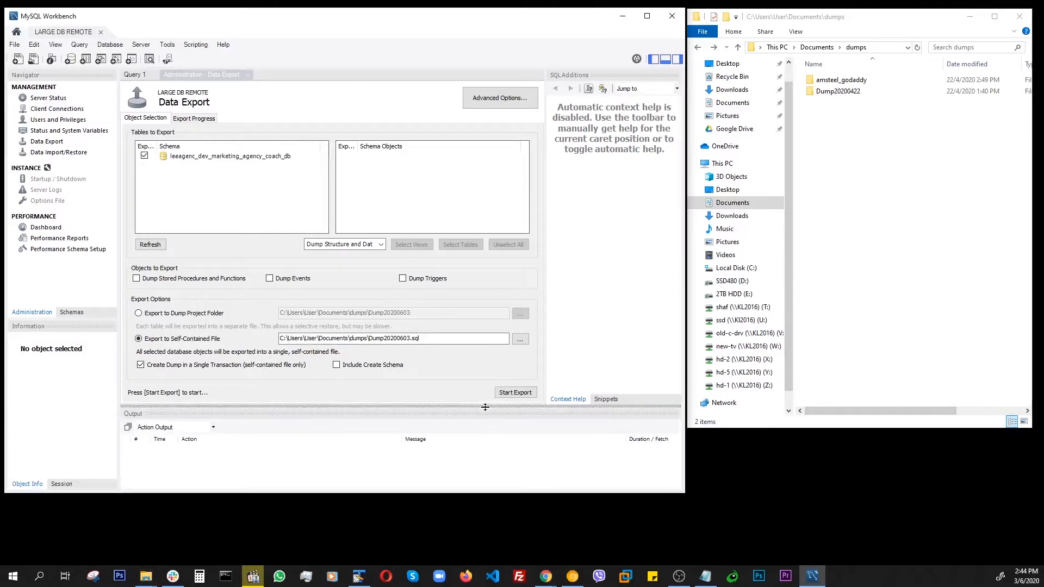
- Start exporting the schema to the self-contained file Dump20200603.sql and continue anyway
click(517, 393)
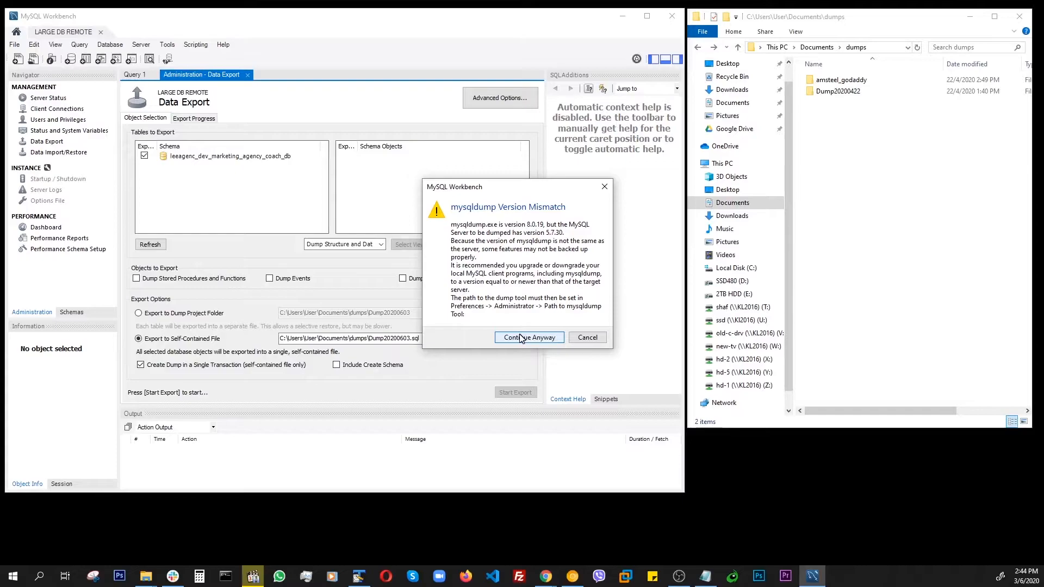
click(520, 338)
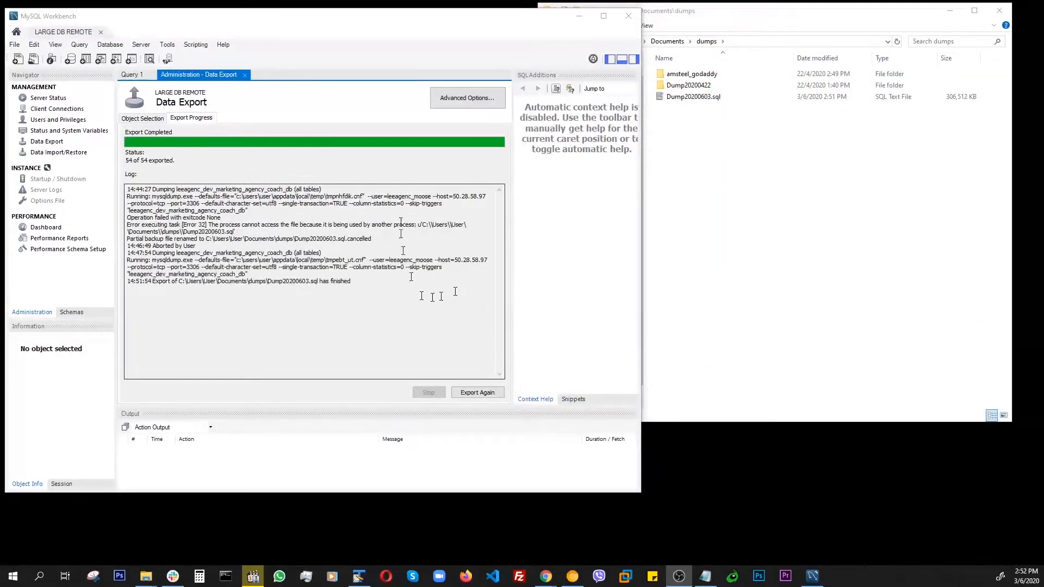
click(362, 164)
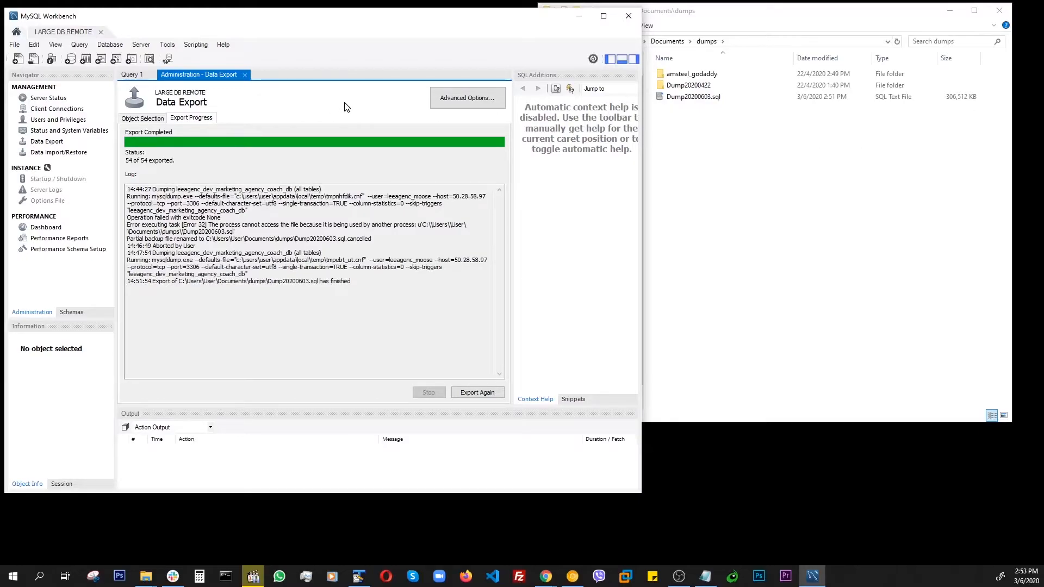
- Open the Data Import/Restore page and arrange Workbench beside the dumps folder window
click(47, 152)
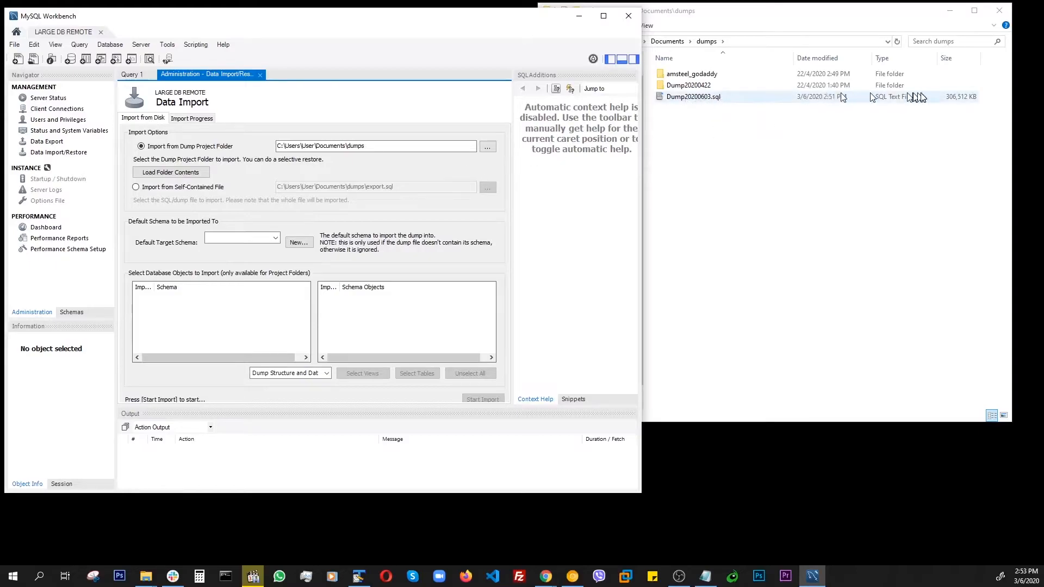
click(329, 28)
drag(334, 23, 328, 17)
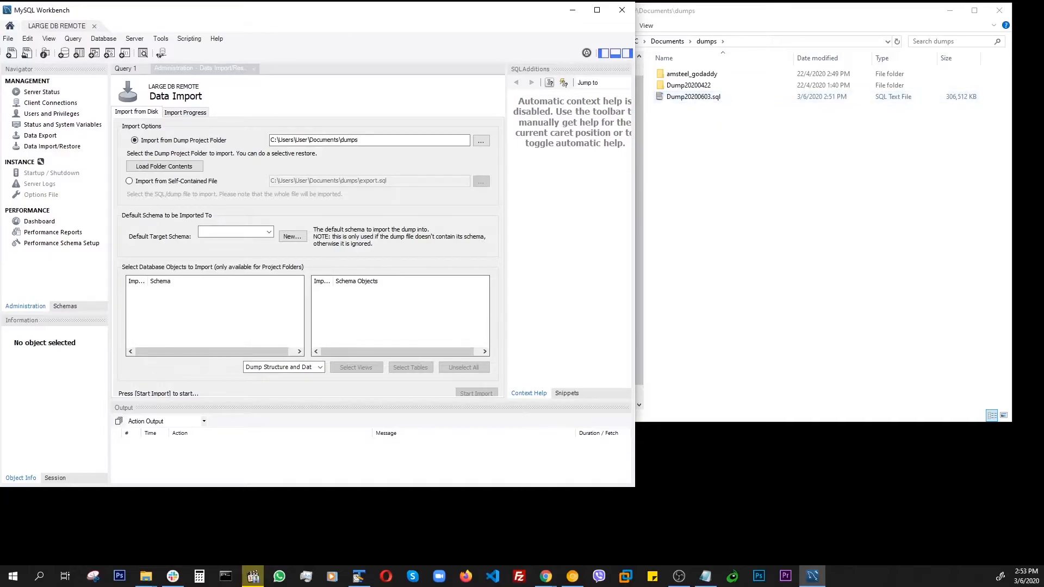
key(alt+Tab)
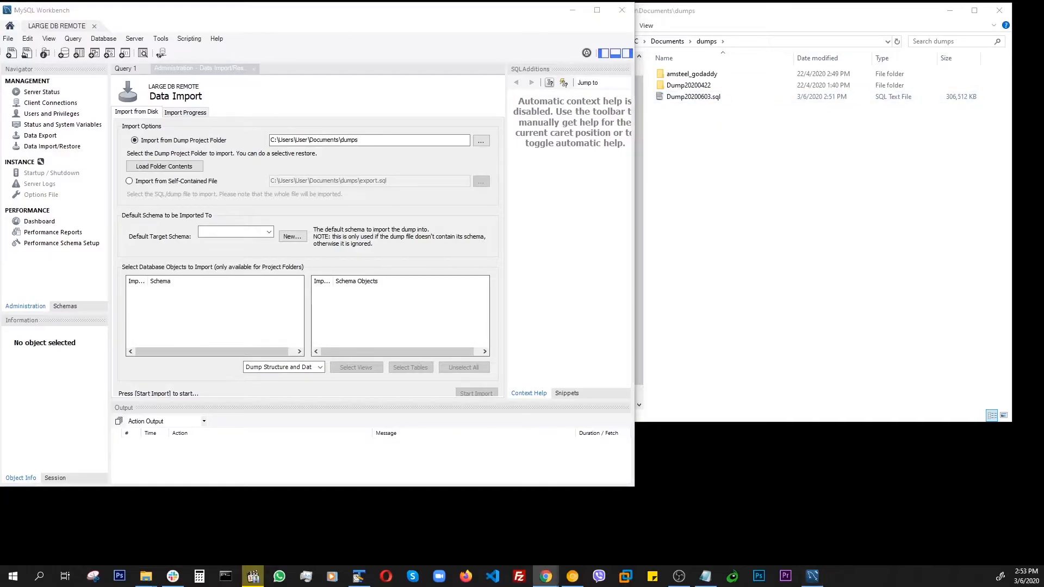
mouse_move(1043, 57)
mouse_down()
mouse_move(996, 58)
mouse_move(1043, 58)
mouse_up()
click(821, 239)
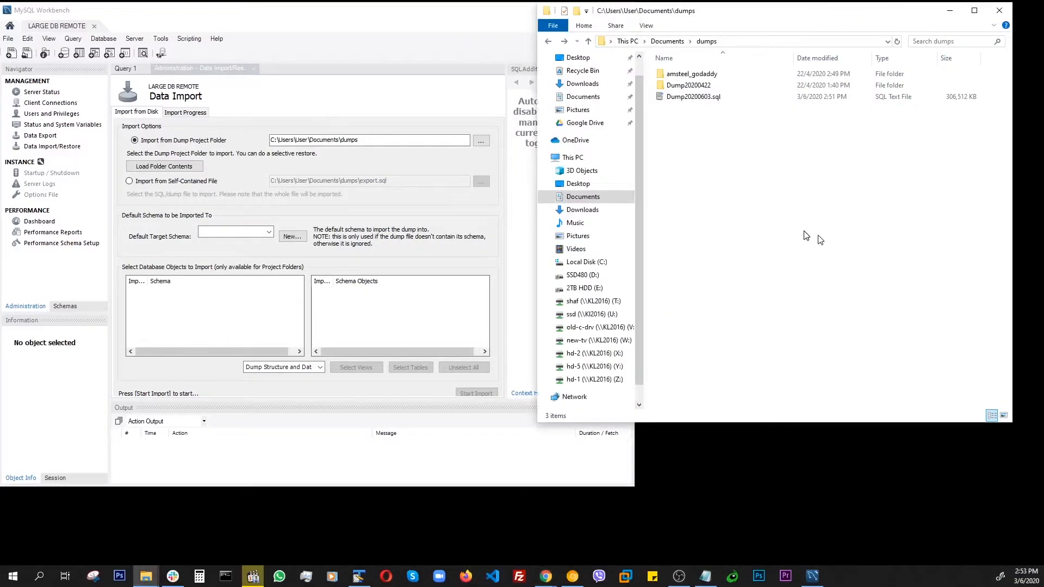
click(405, 68)
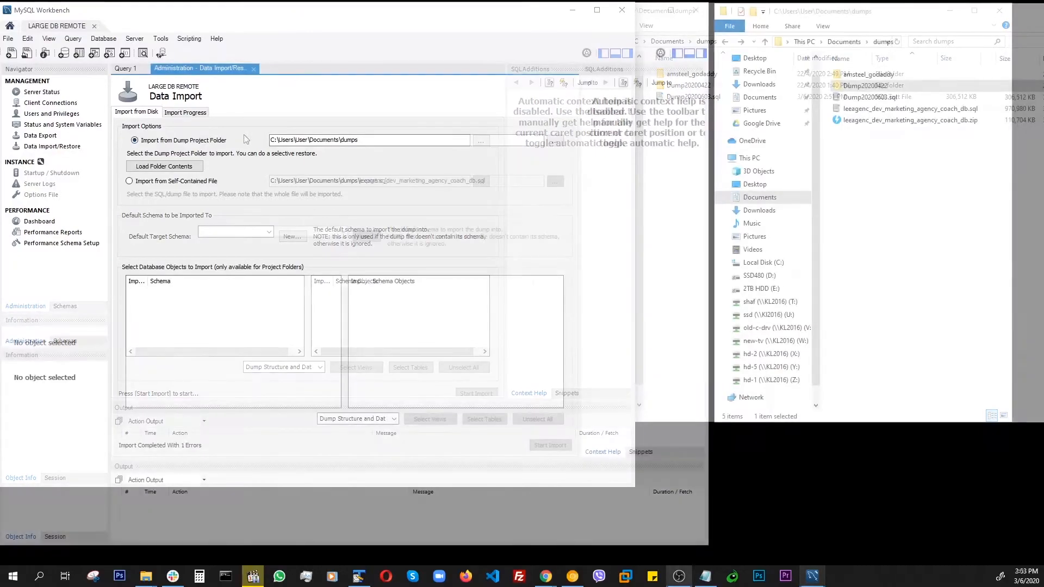
- Open the Dump20200422 folder inside the dumps directory
click(269, 101)
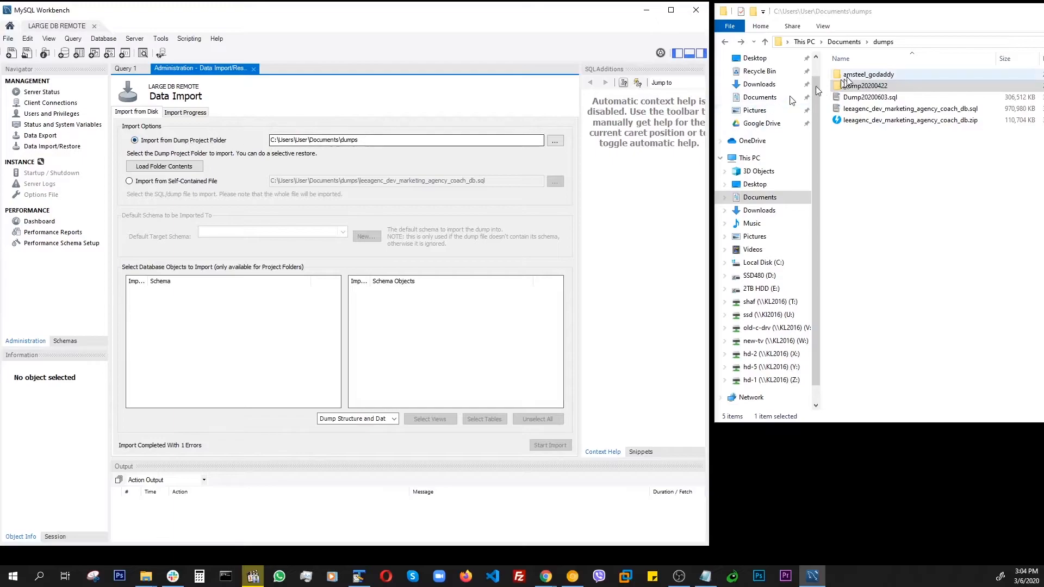
double_click(863, 86)
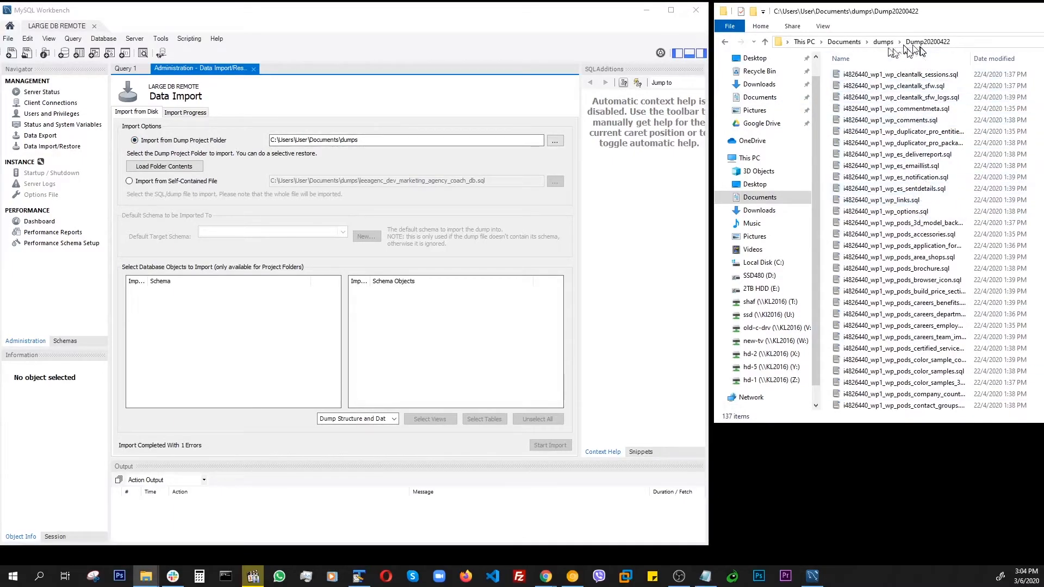
- Choose the self-contained file leeagenc_dev_marketing_agency_coach_db.sql from the dumps folder as the import source
click(726, 43)
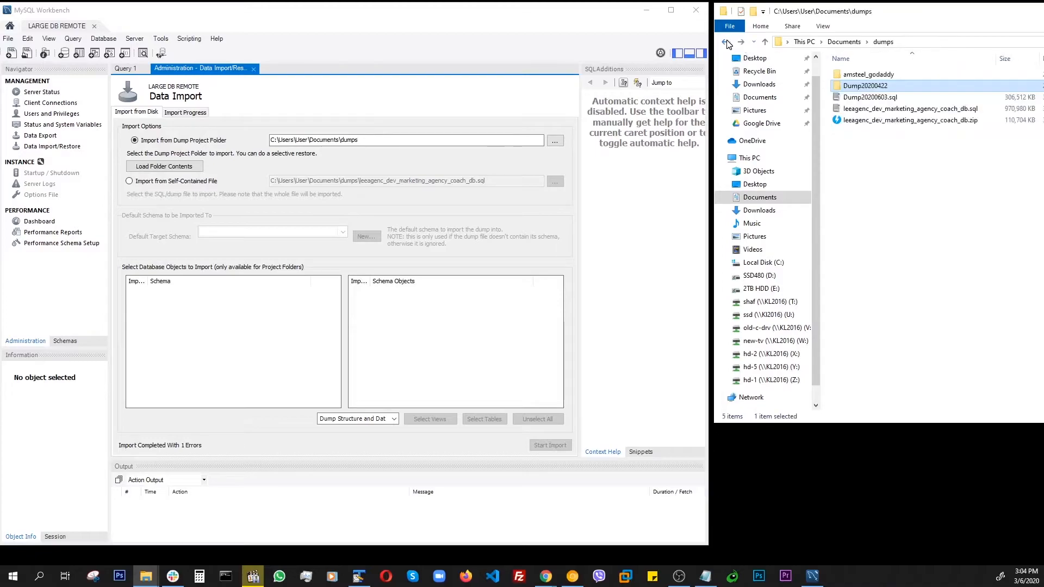
click(130, 182)
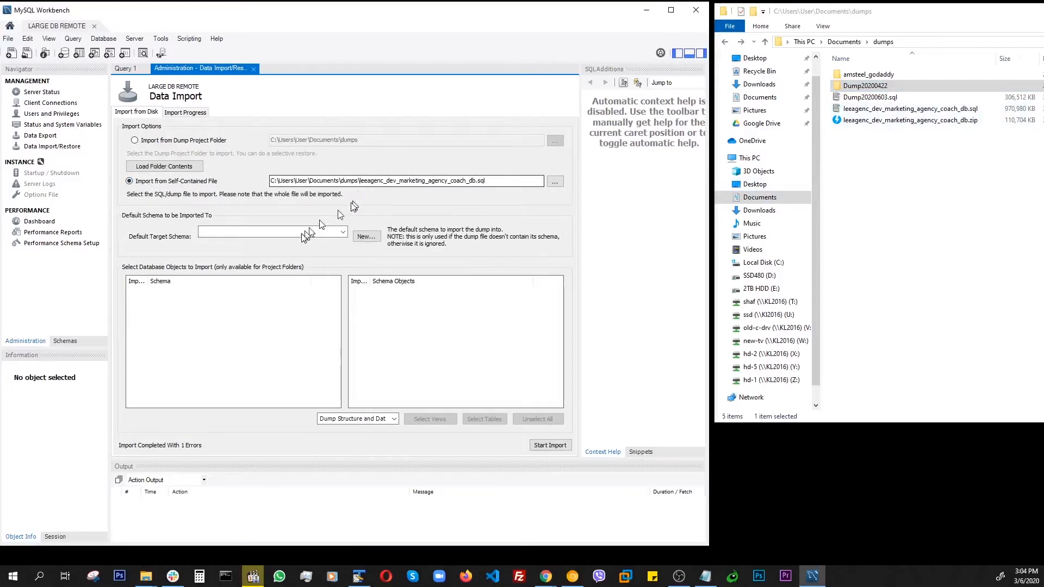
click(554, 183)
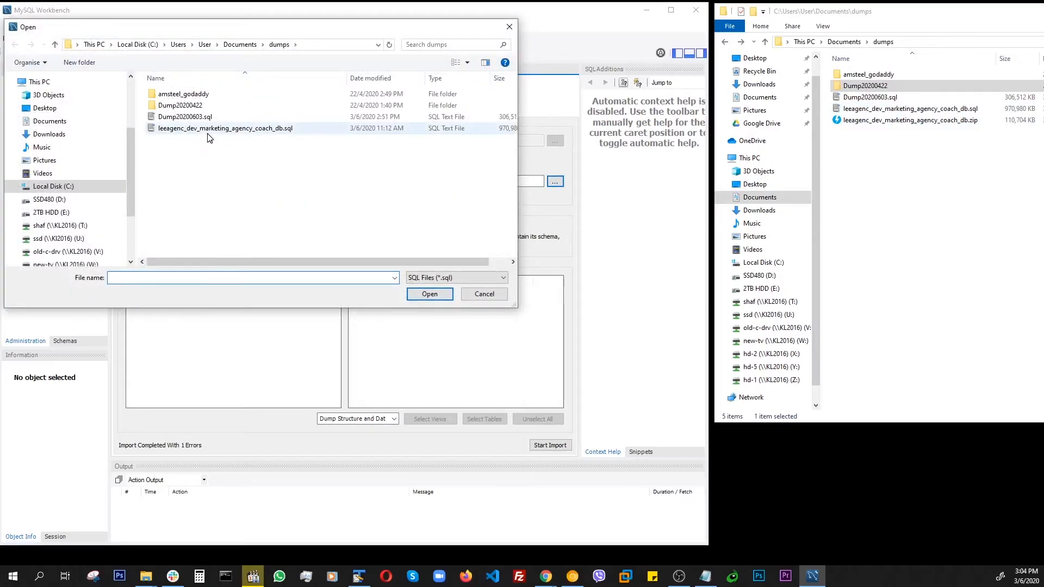
click(229, 133)
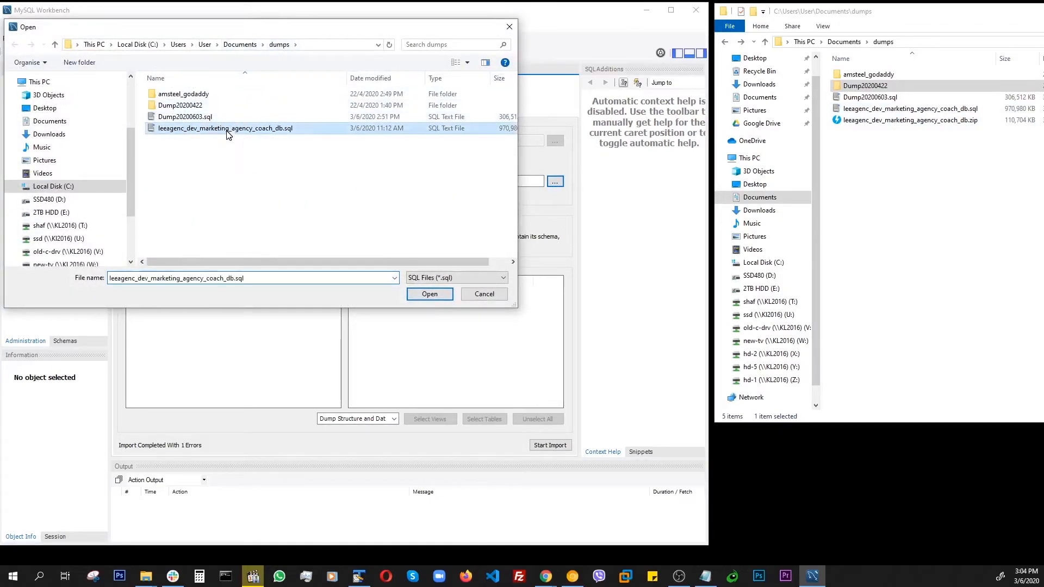
click(429, 294)
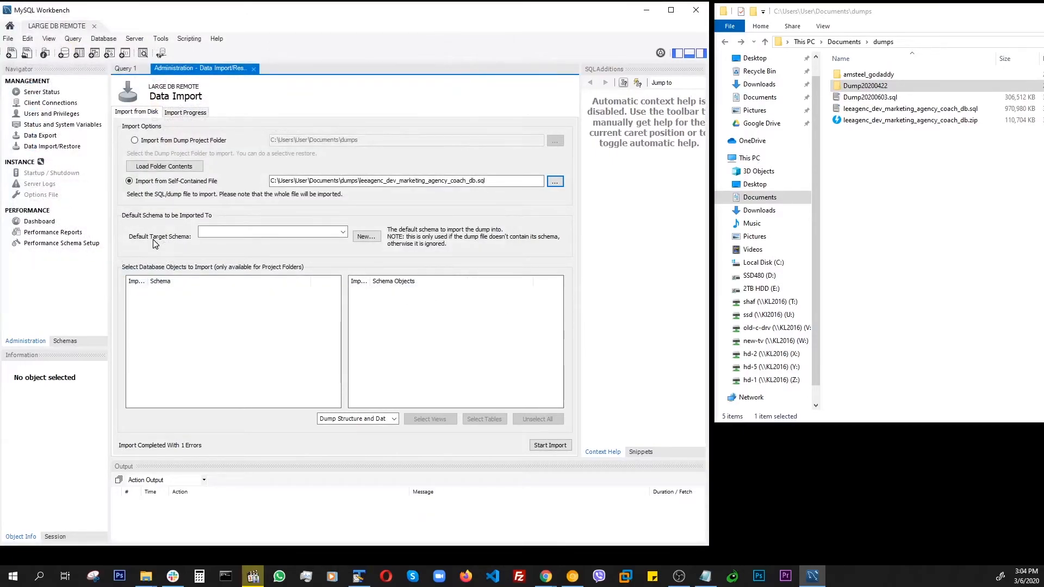
- Set the default target schema to leeagenc_dev_marketing_agency_coach_db and start the import, then review the import log
click(342, 232)
click(242, 251)
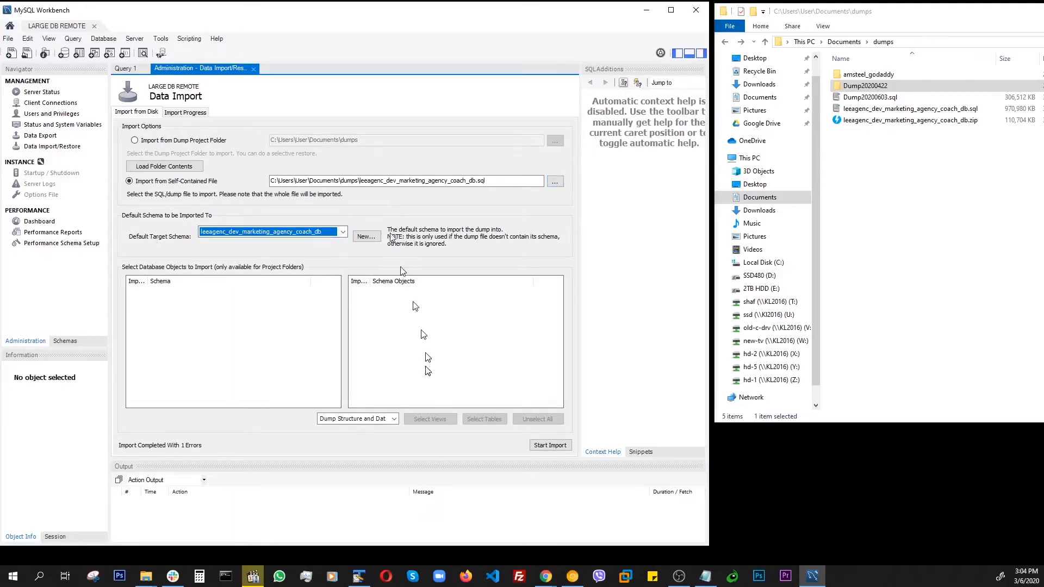
click(550, 446)
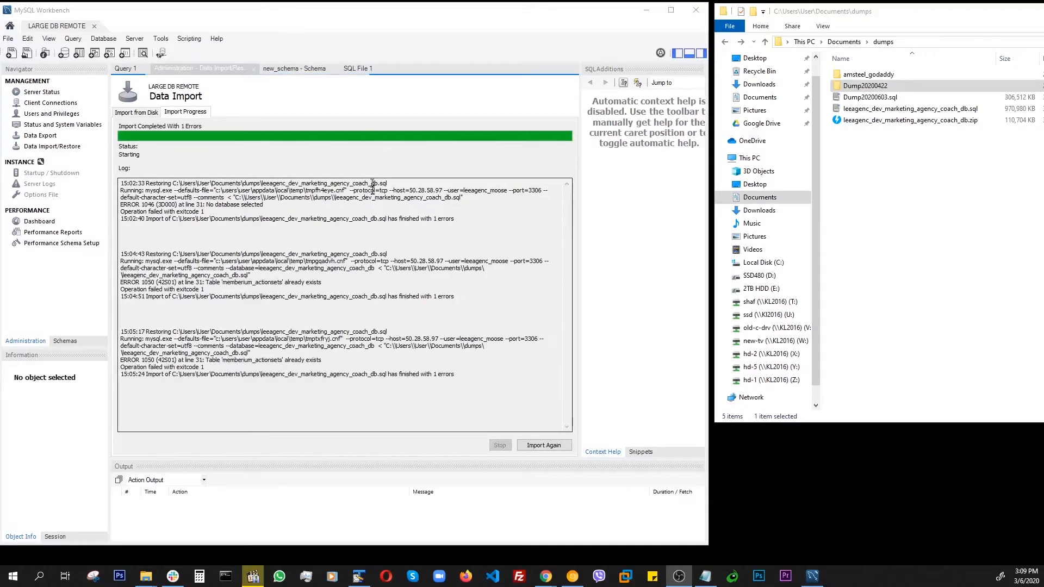
click(344, 169)
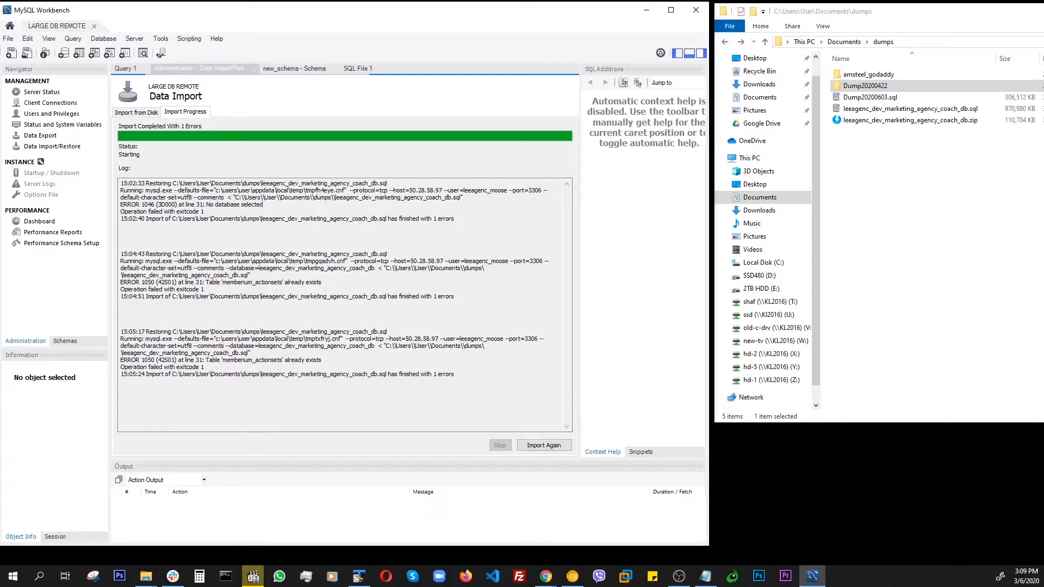
- Open phpMyAdmin from cPanel and open the leeagenc_dev_marketing_agency_coach_db database
drag(1043, 76, 540, 37)
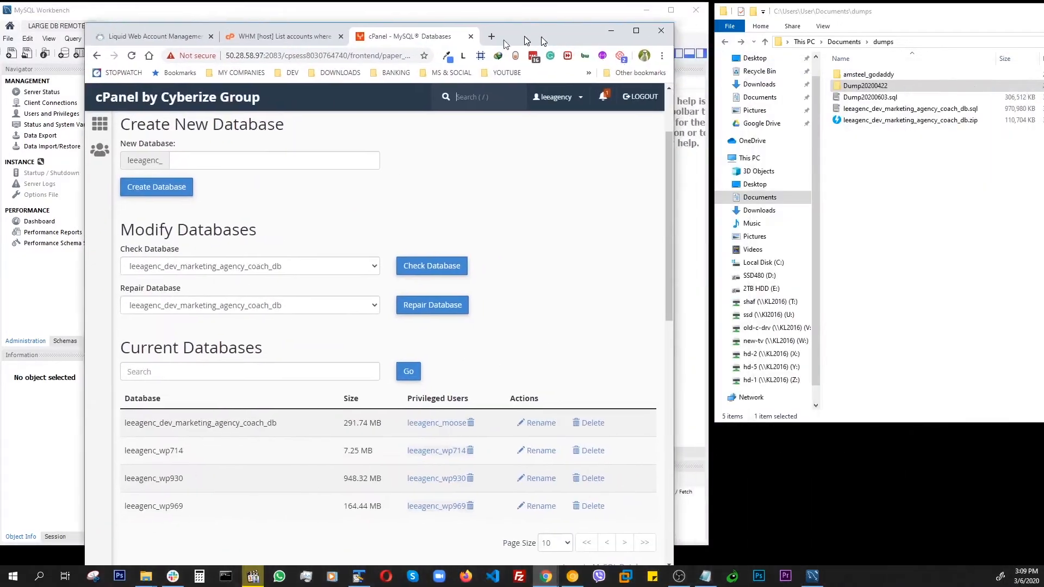
click(100, 124)
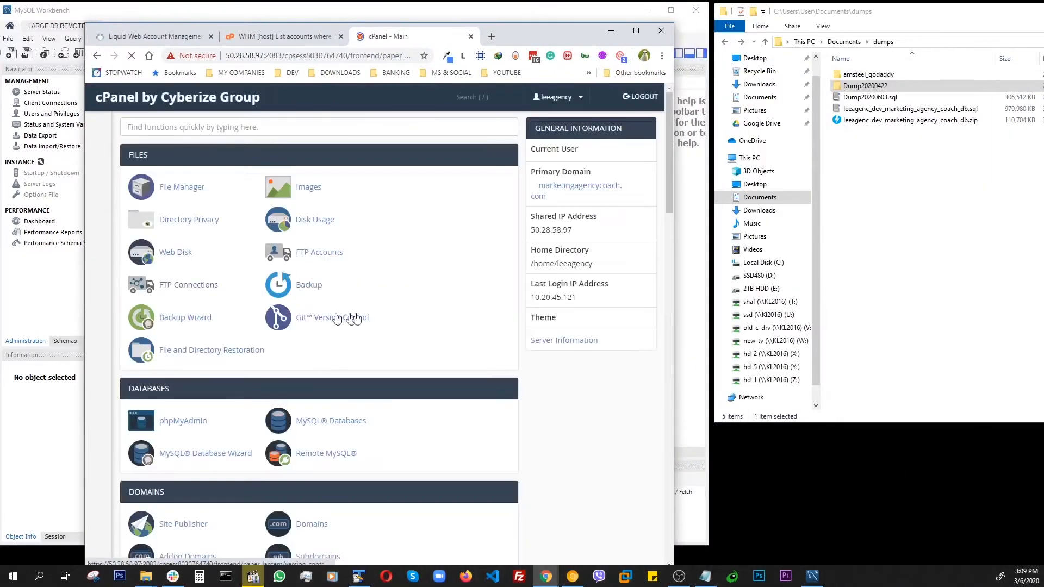
click(176, 421)
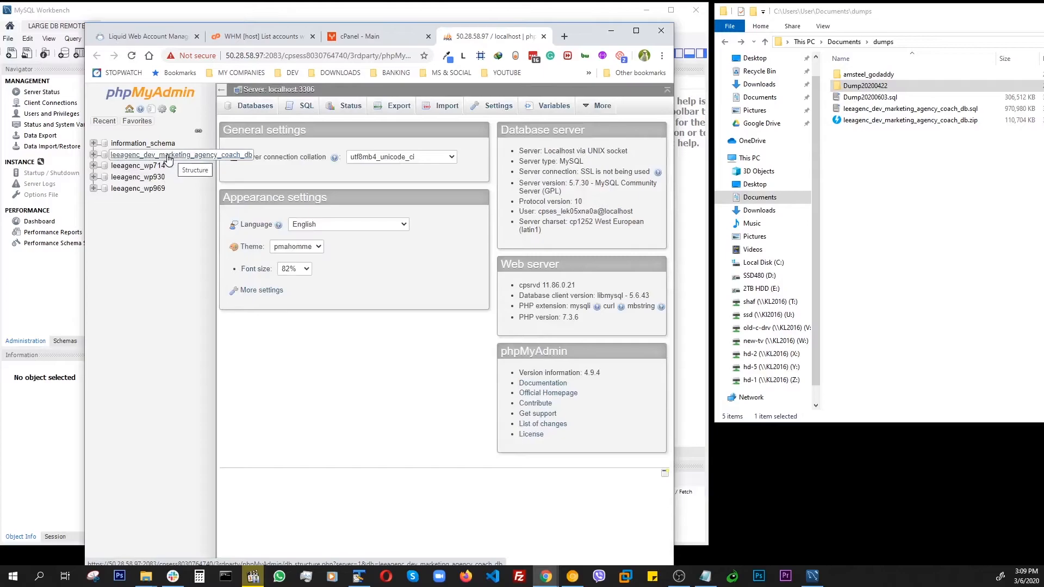
click(169, 156)
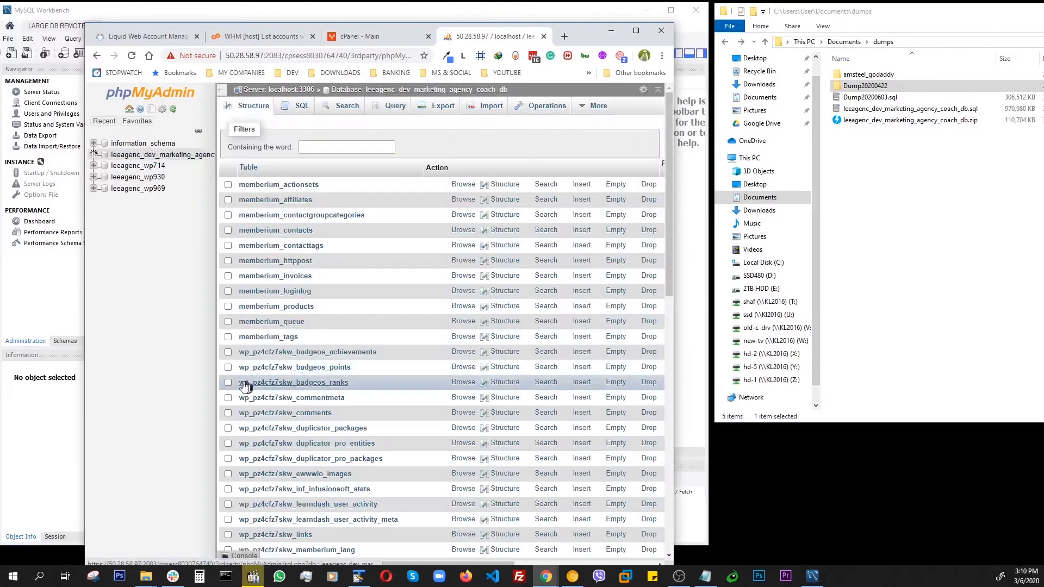
- Drop all tables in the leeagenc_dev_marketing_agency_coach_db database, confirming the drop query
scroll(422, 305, down, 10)
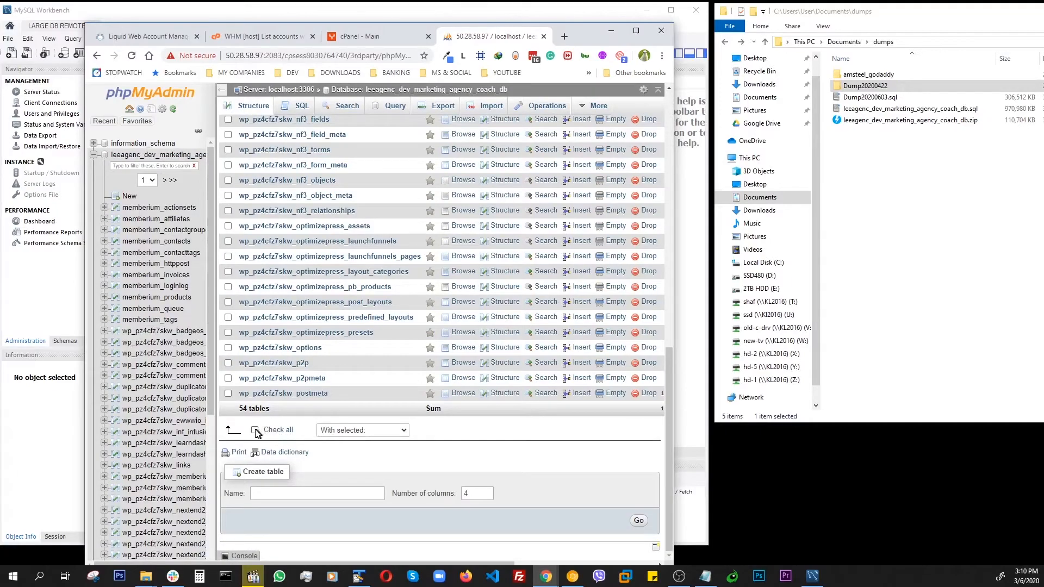
click(256, 431)
click(347, 430)
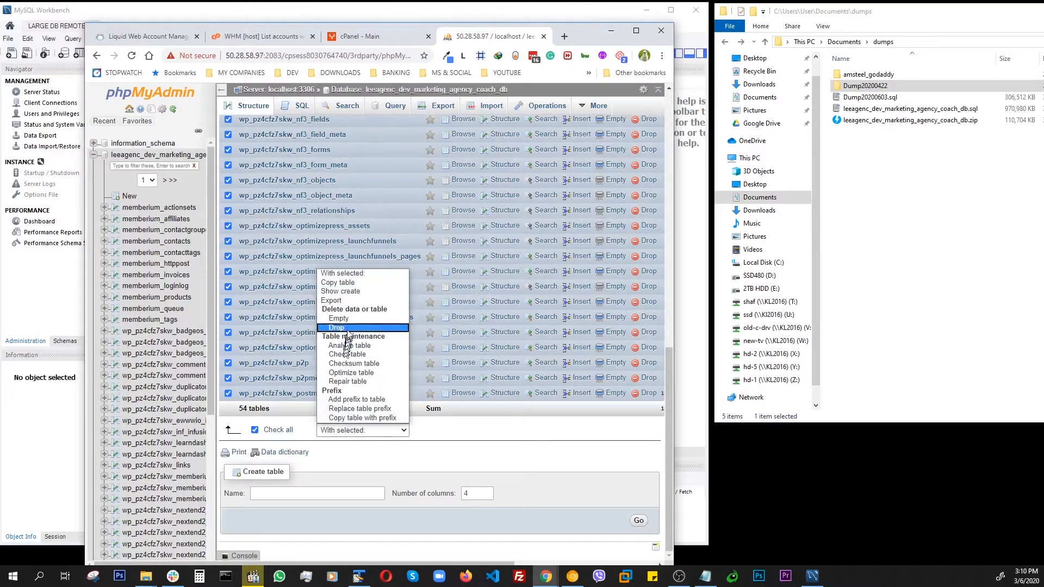
click(342, 328)
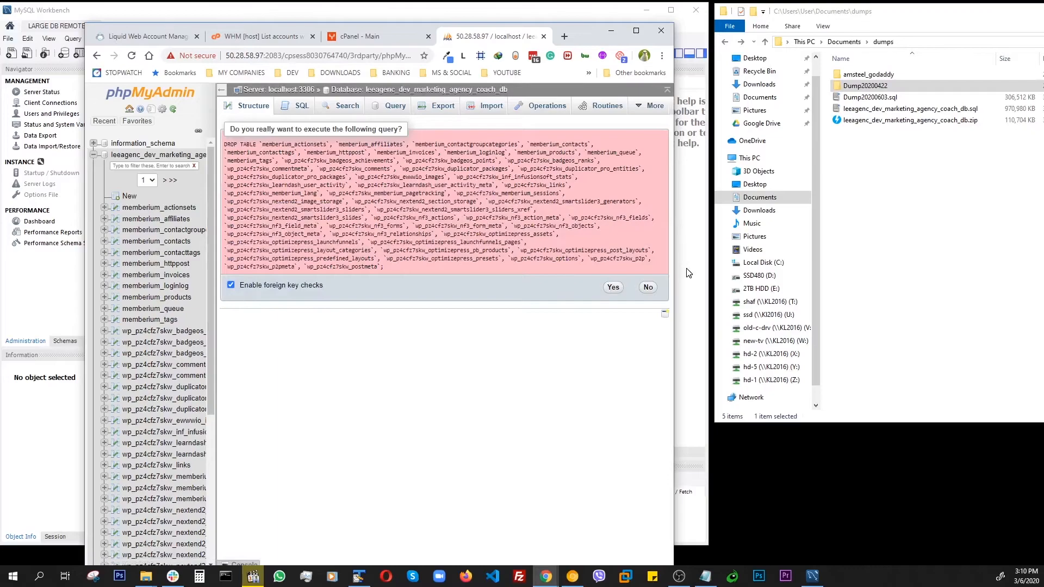
click(613, 288)
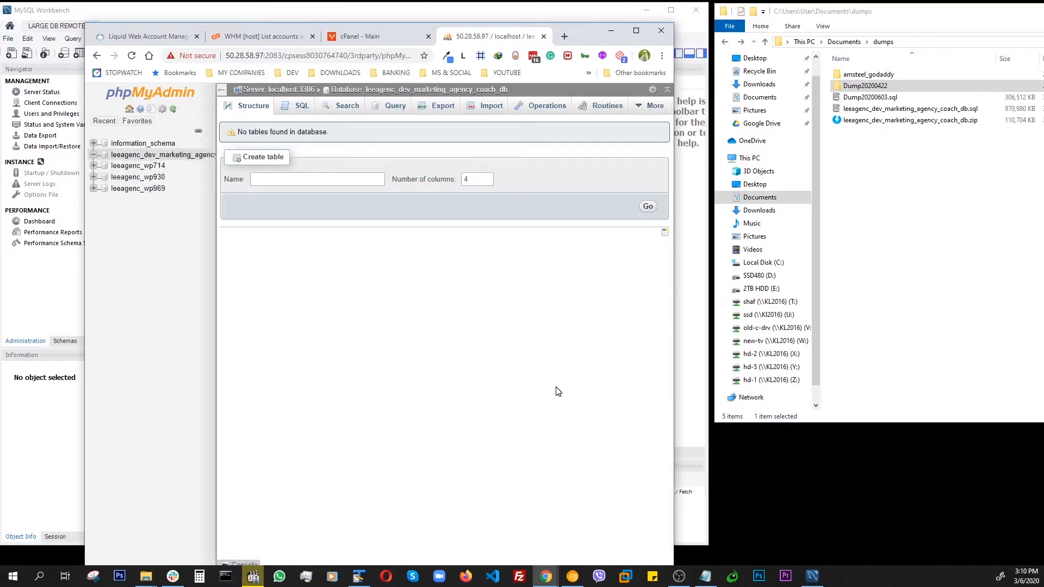
- Return to the Workbench import page and start the import of the dump file again
drag(582, 37, 1043, 55)
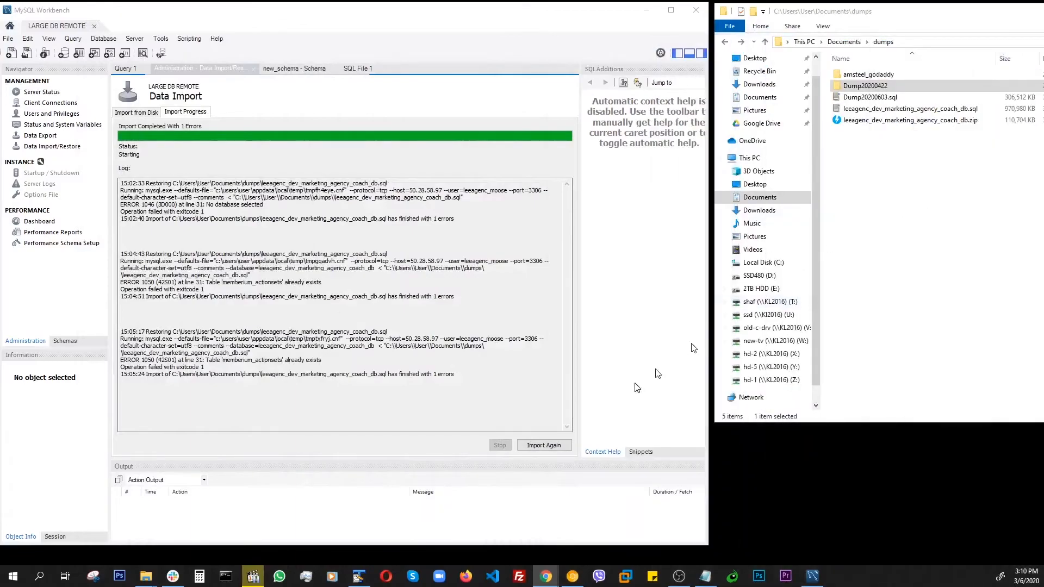
click(133, 113)
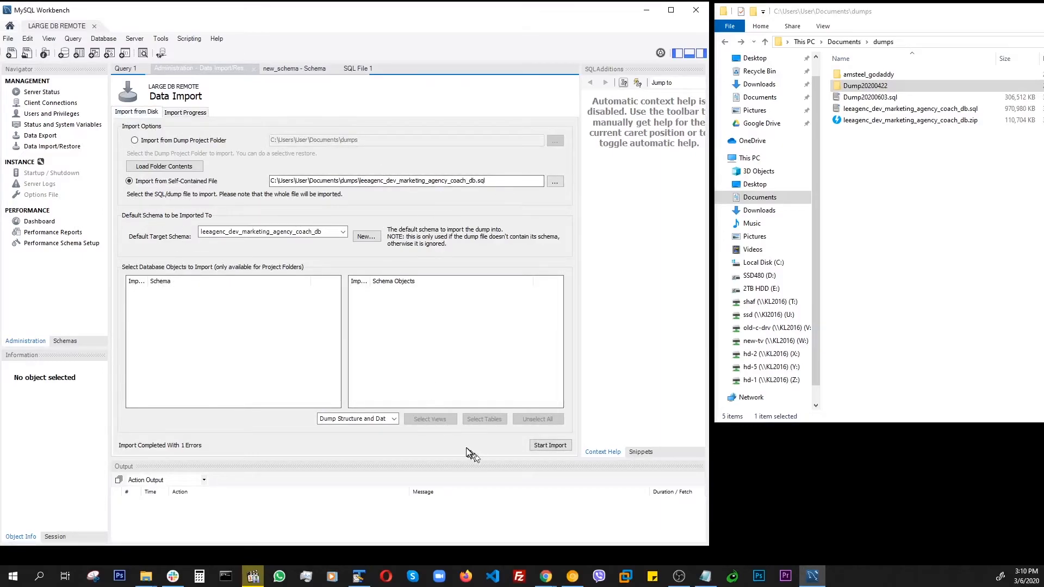
click(550, 446)
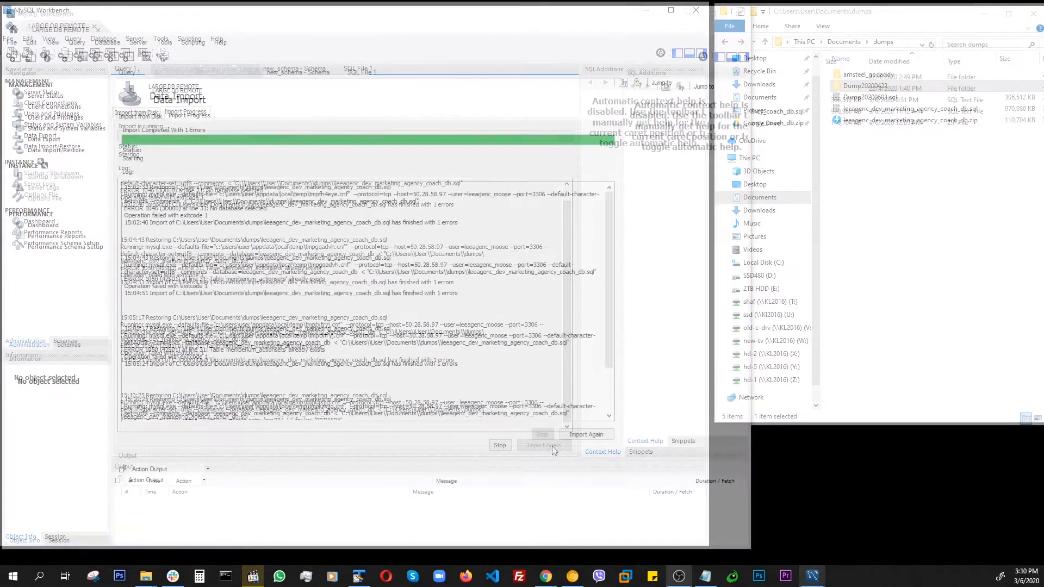
- Open the Server Status page for the LARGE DB REMOTE connection
click(140, 117)
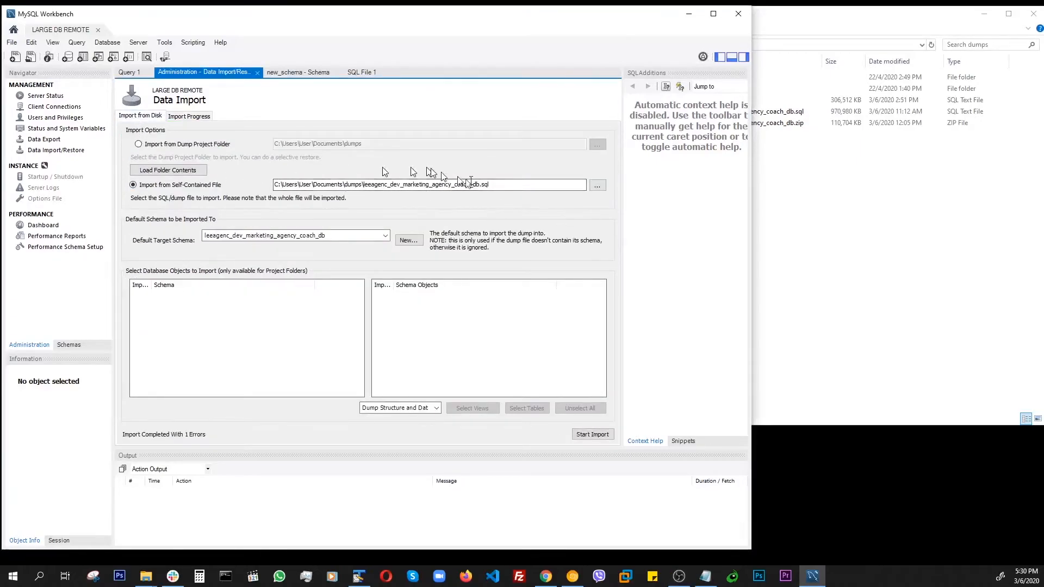
click(864, 206)
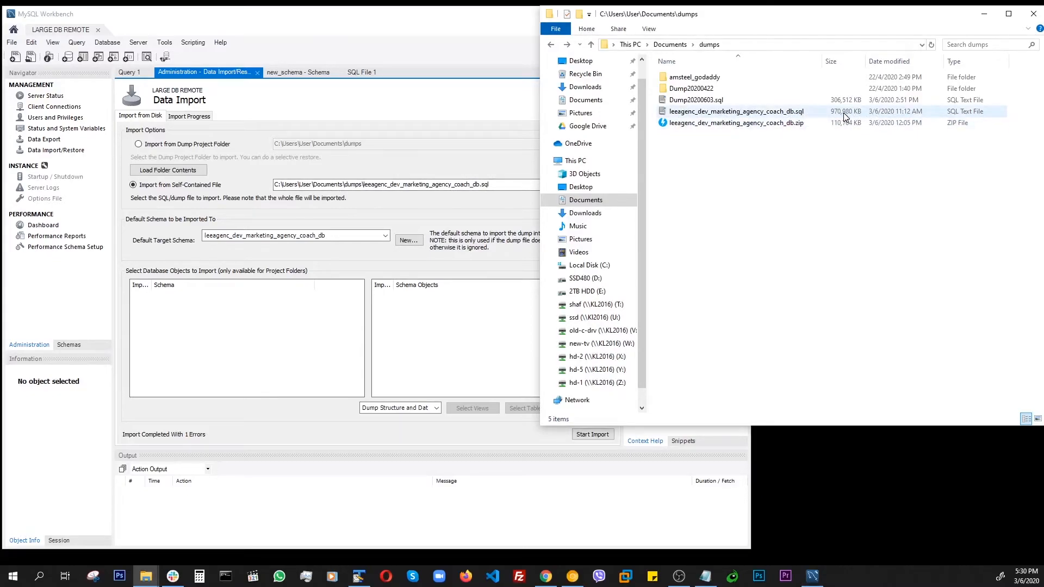
drag(538, 209, 628, 204)
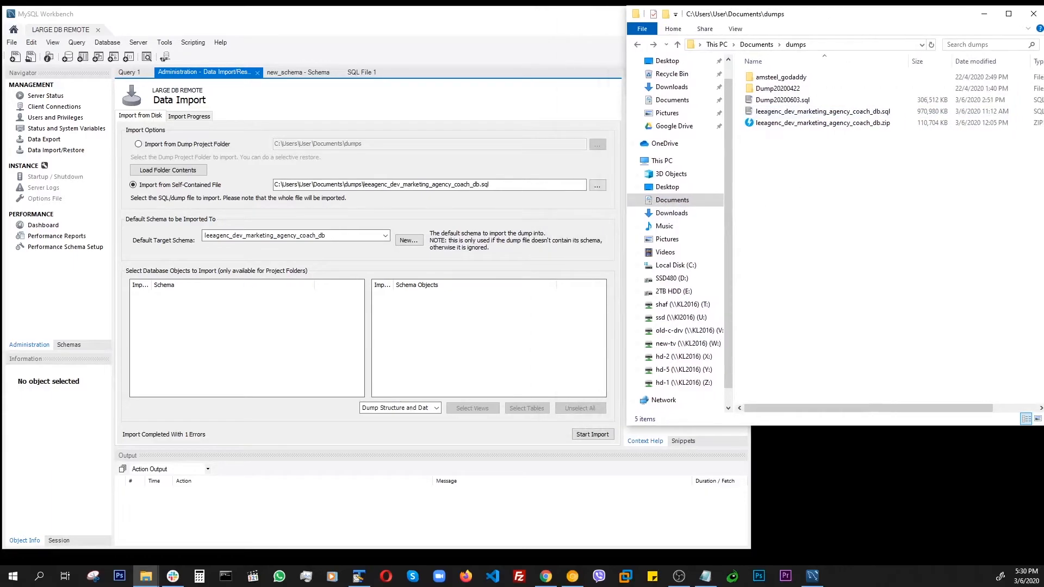
key(alt+Tab)
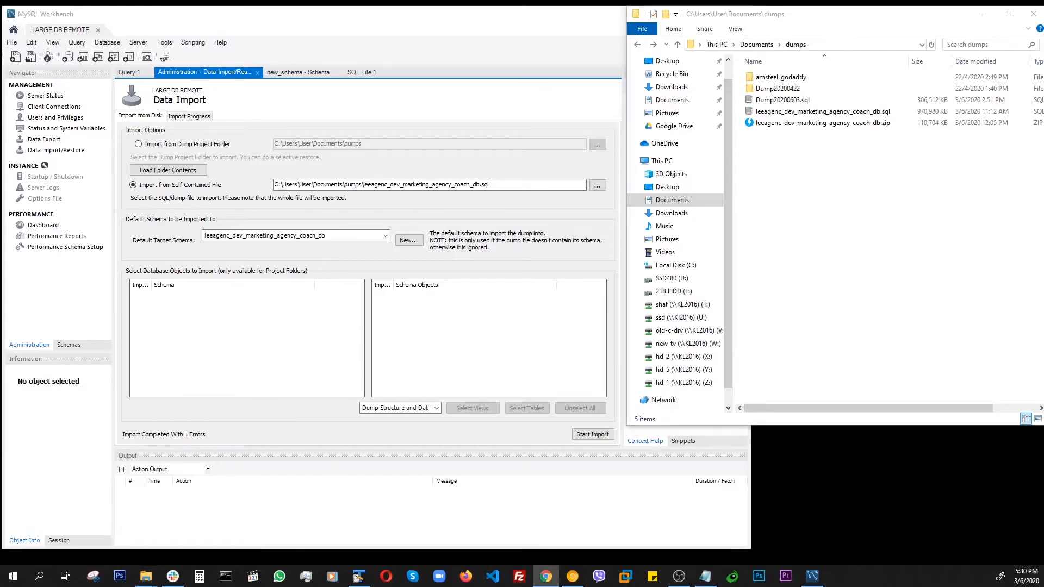
click(53, 100)
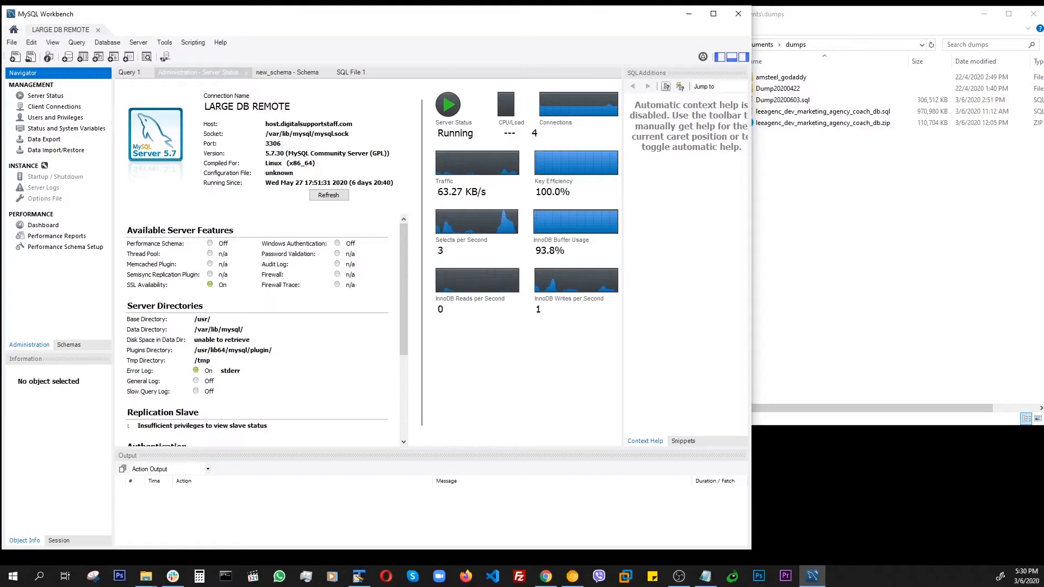
- Review the imported database's table list in phpMyAdmin and reload the dev.marketingagencycoach.com site
drag(1043, 50, 625, 38)
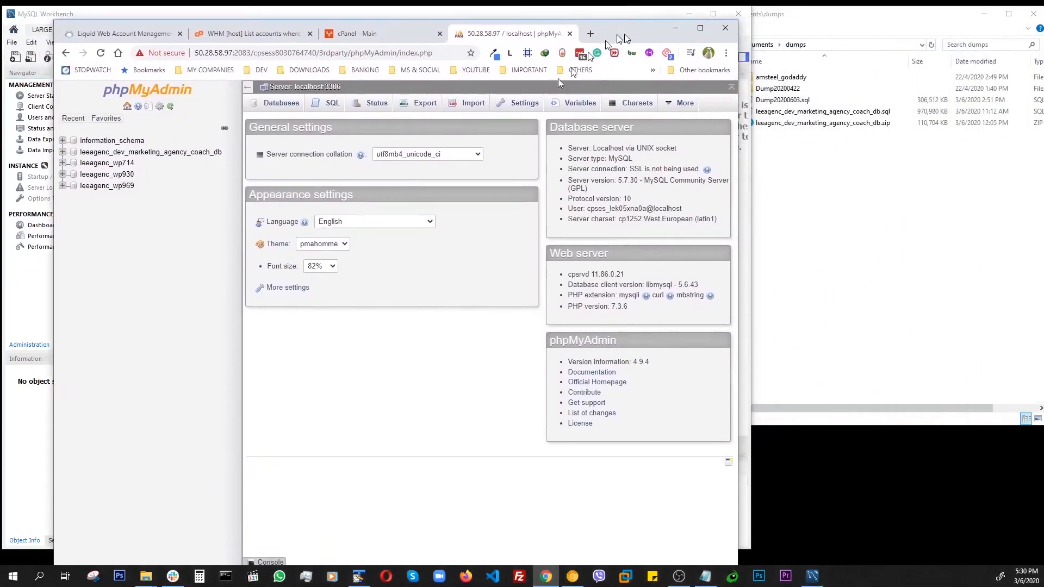
click(148, 154)
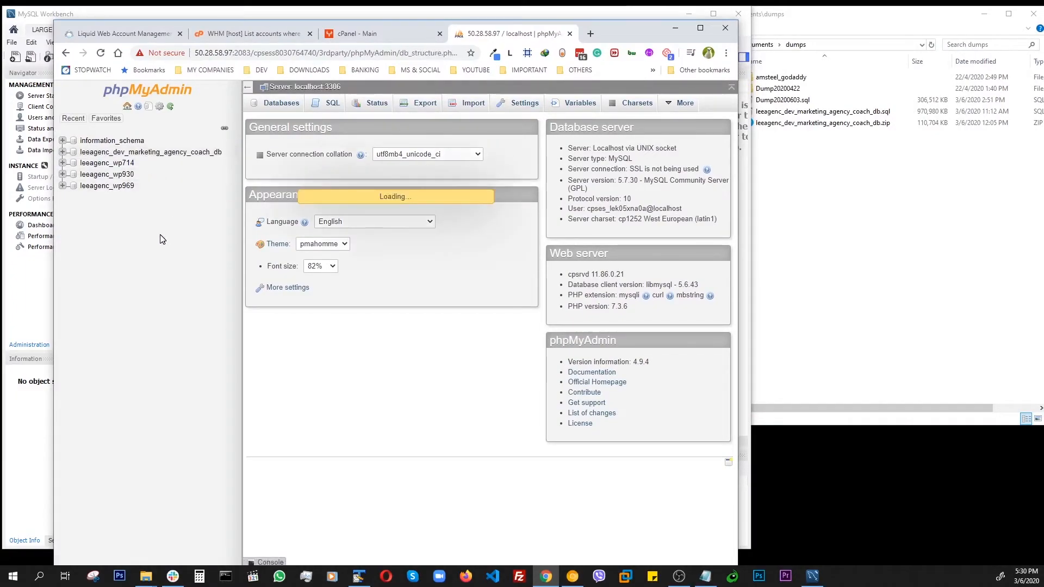
scroll(468, 307, down, 10)
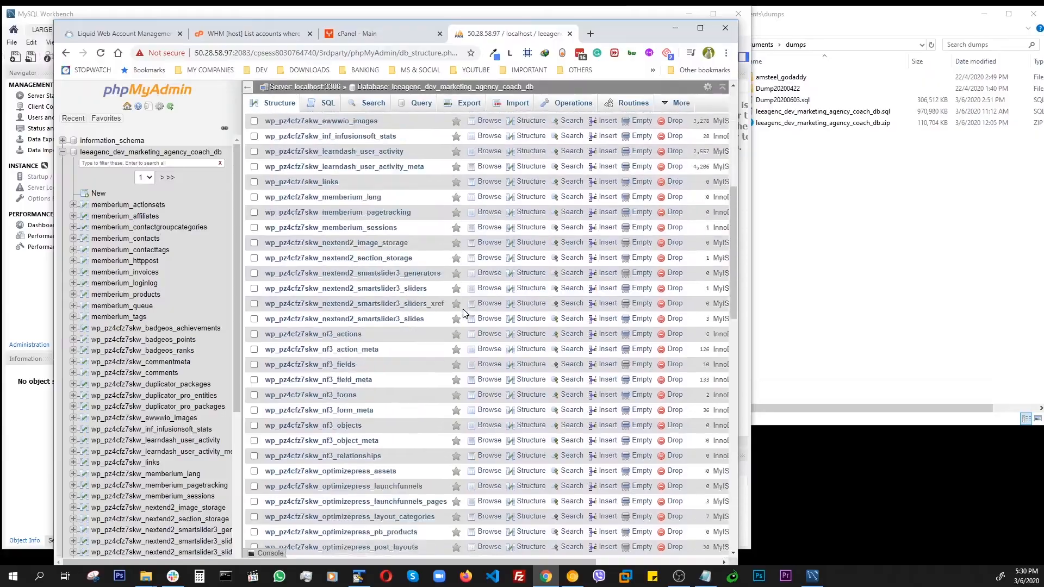
scroll(465, 314, down, 5)
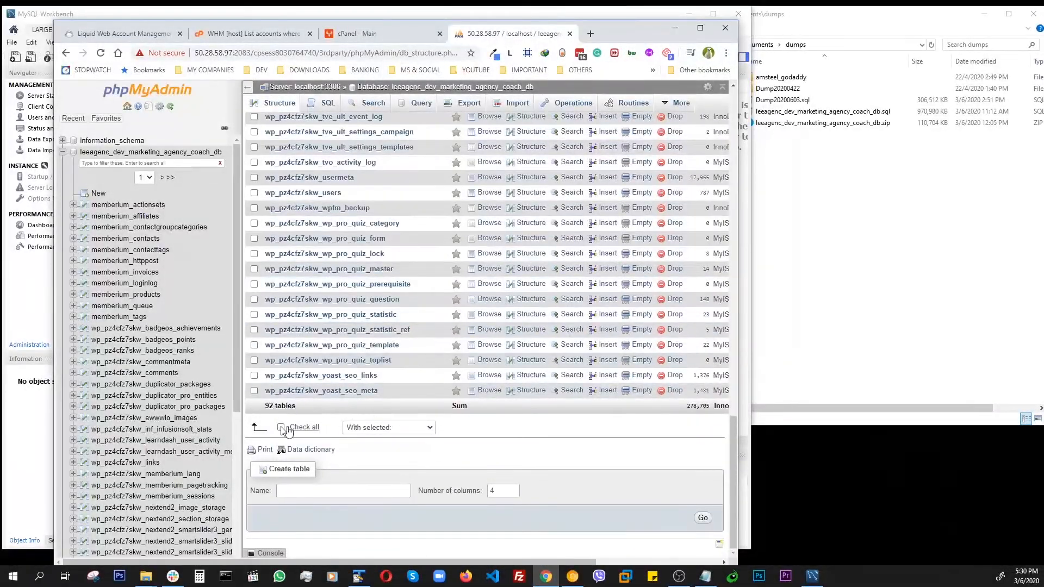
scroll(406, 408, up, 15)
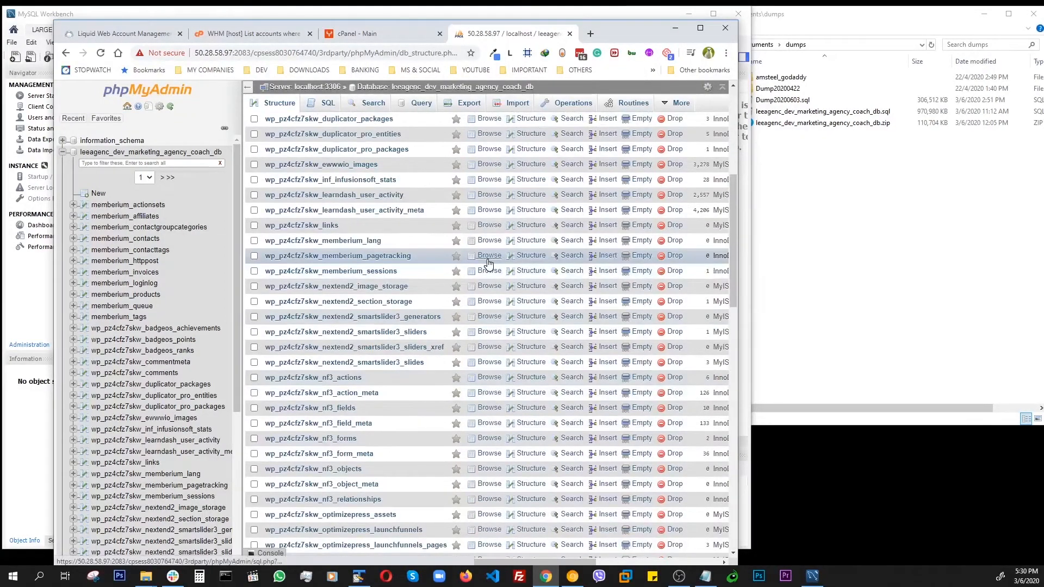
drag(618, 33, 815, 20)
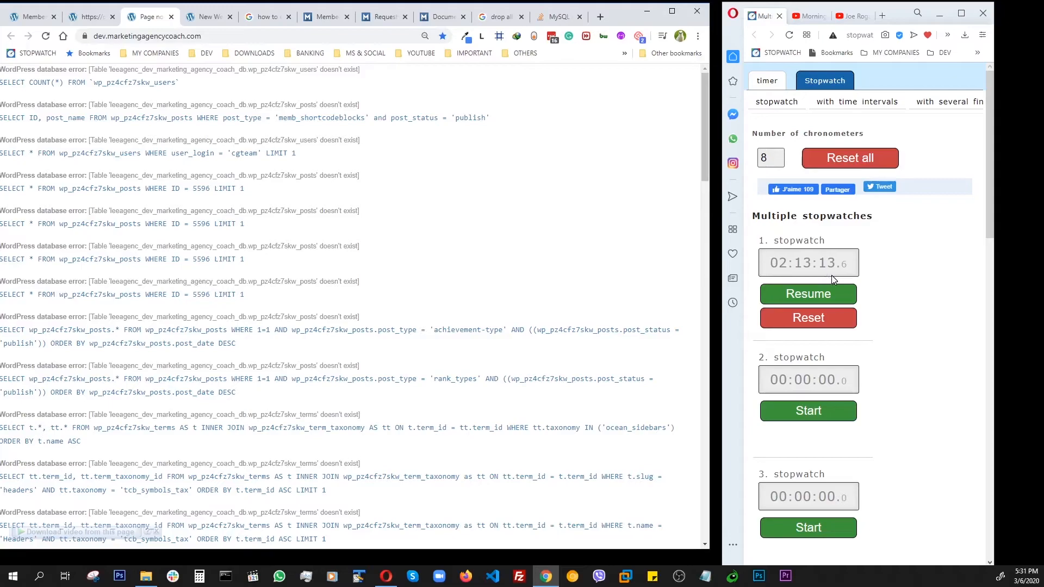
click(46, 37)
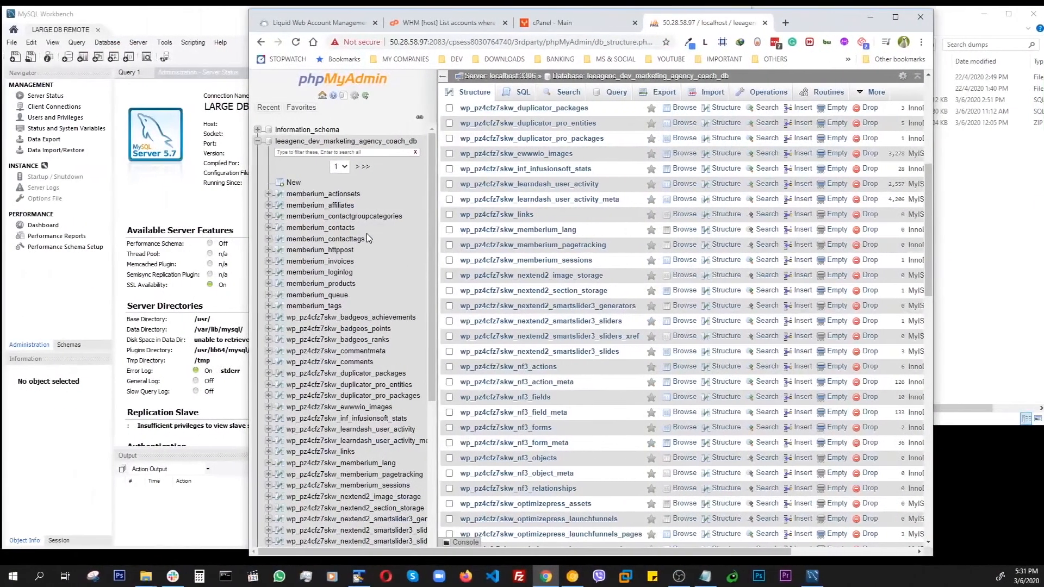
- Open the database's Export page in phpMyAdmin and go back to the Data Import/Restore page in Workbench
click(708, 92)
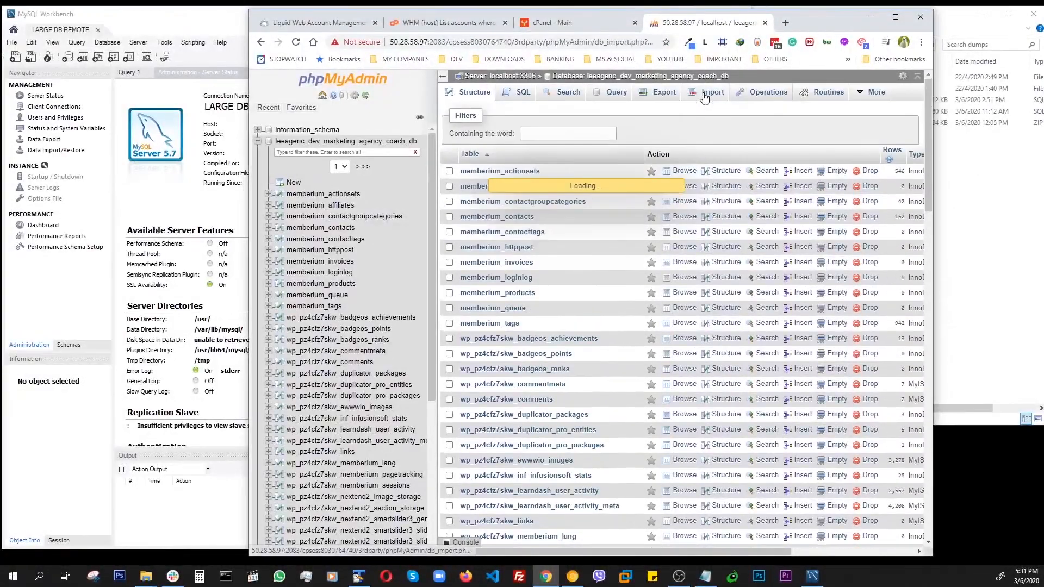
click(664, 92)
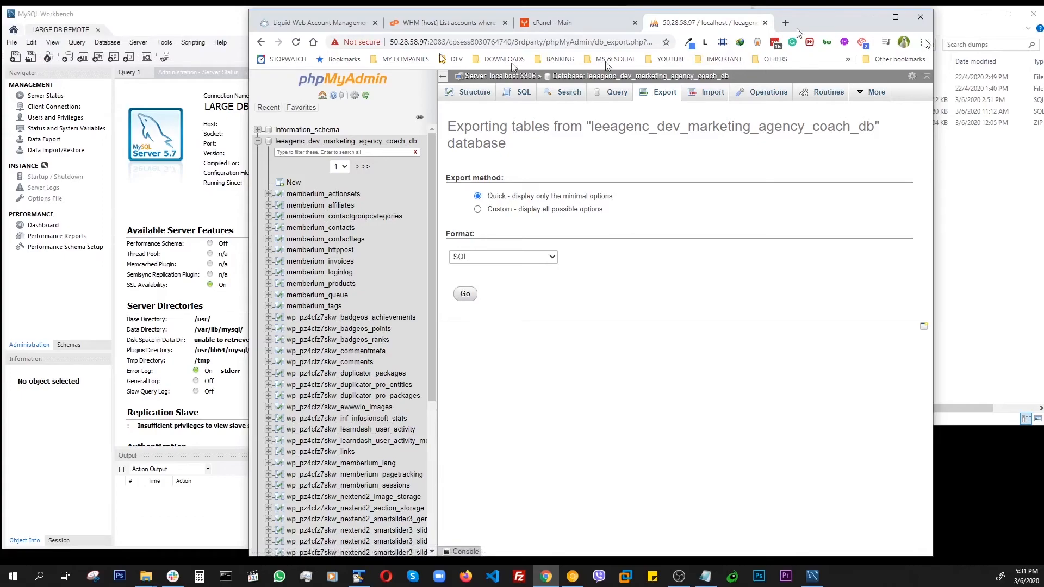
click(166, 28)
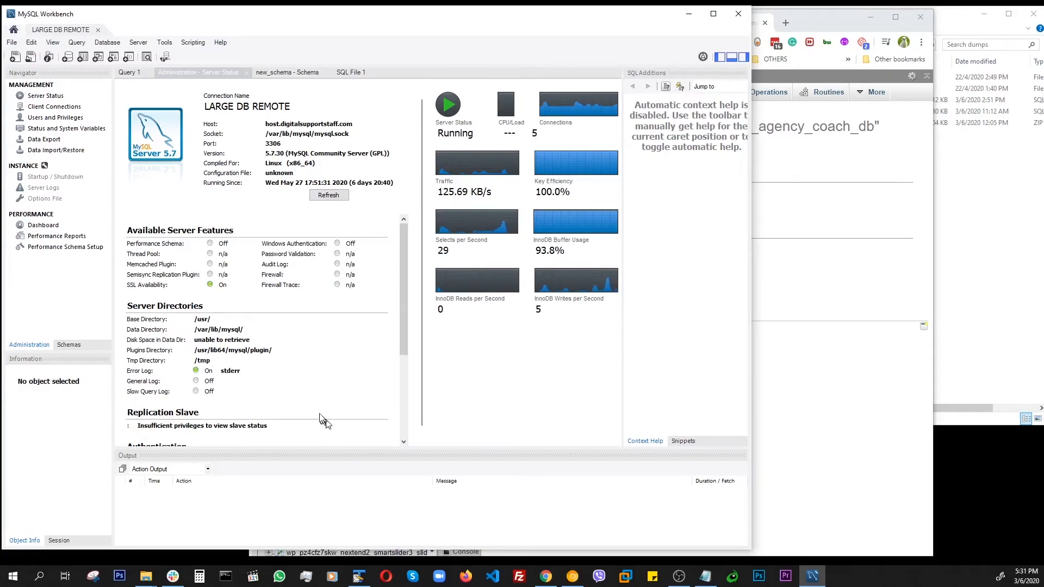
click(43, 150)
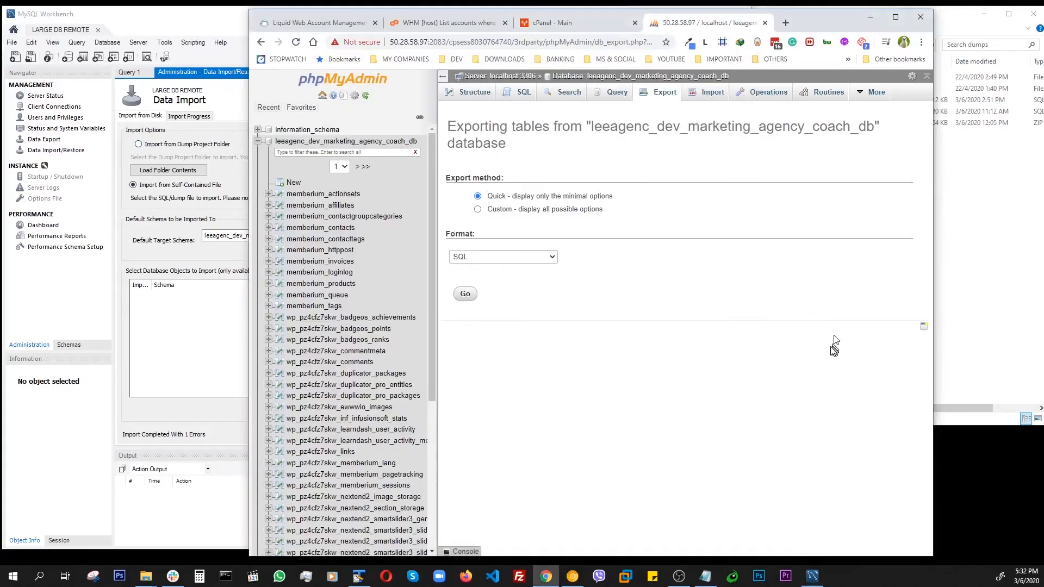
- Reopen the leeagenc_dev_marketing_agency_coach_db table list in phpMyAdmin
click(834, 340)
click(303, 143)
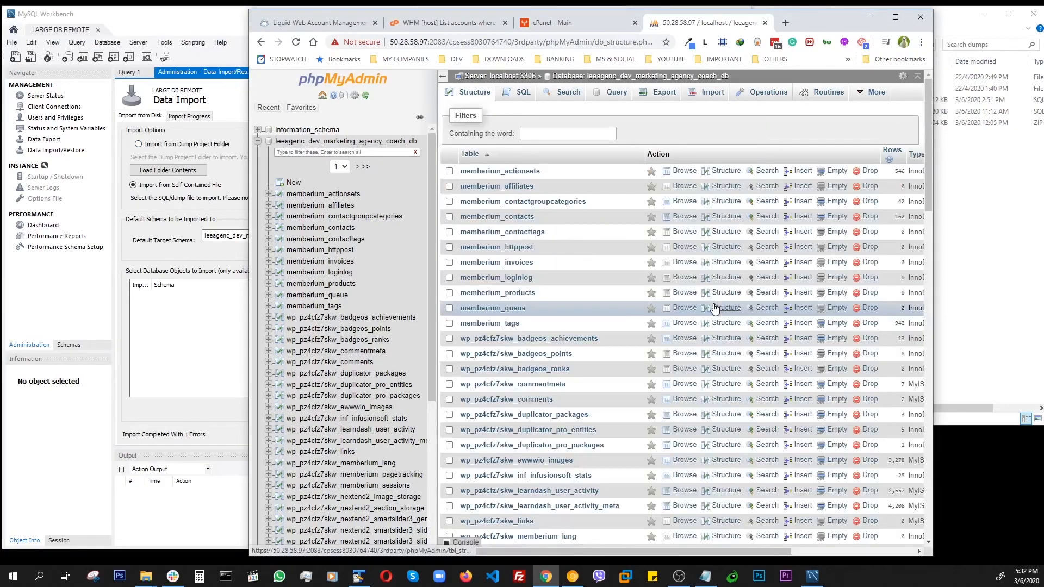